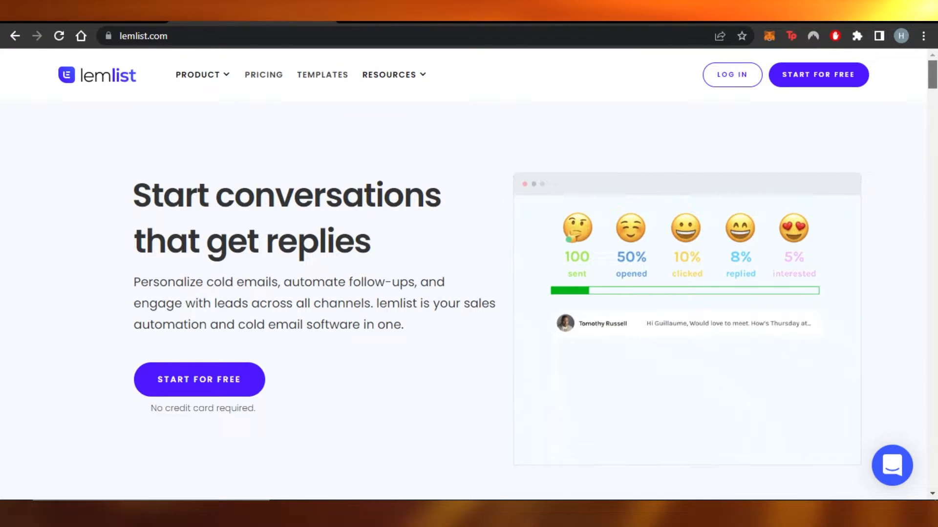
scroll(469, 293, down, 4)
scroll(469, 293, down, 3)
scroll(469, 292, up, 3)
scroll(468, 294, up, 3)
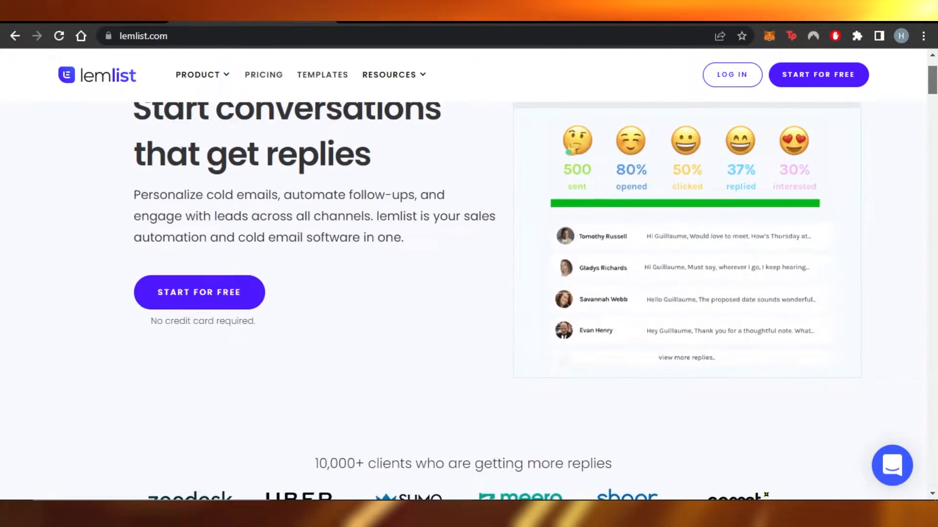
scroll(469, 293, up, 1)
scroll(469, 293, down, 1)
scroll(469, 294, down, 5)
scroll(468, 293, down, 1)
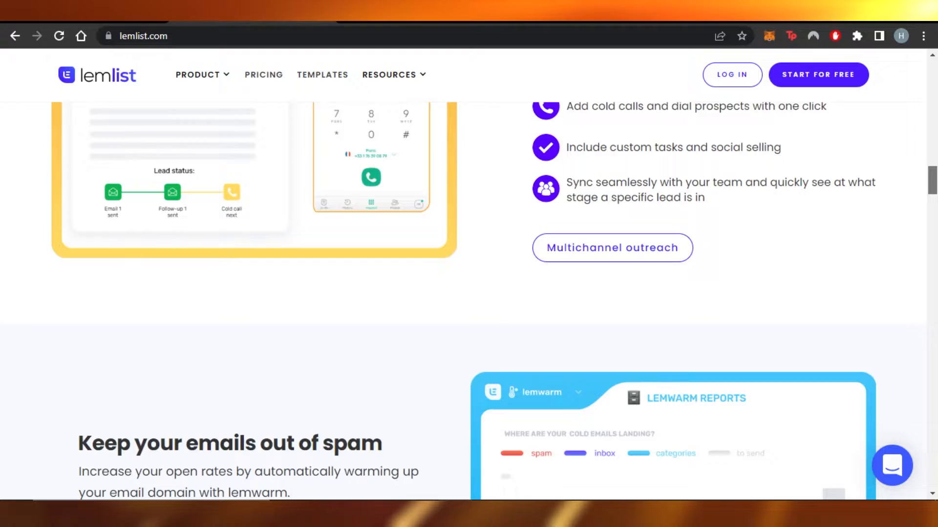
scroll(469, 293, down, 5)
scroll(470, 293, down, 3)
scroll(469, 293, down, 2)
scroll(470, 293, up, 10)
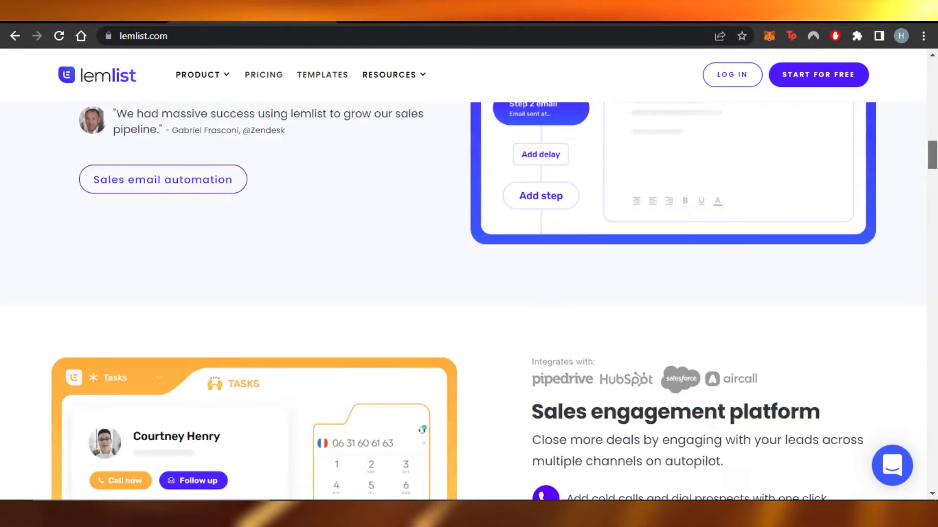
scroll(468, 293, up, 1)
scroll(469, 293, up, 6)
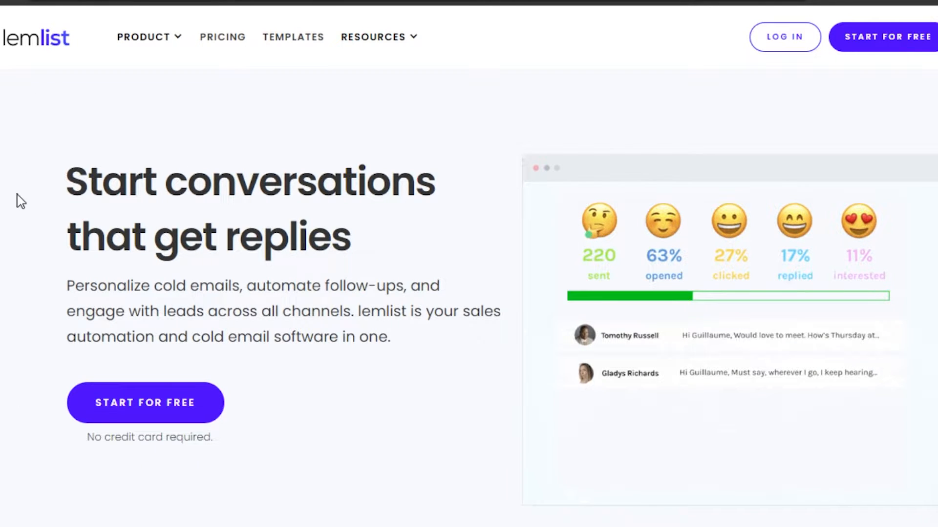
scroll(469, 293, down, 5)
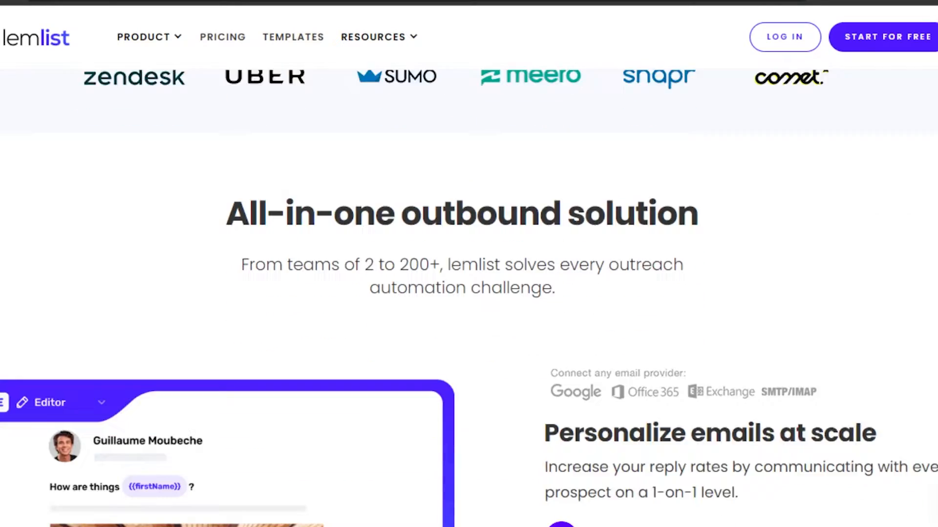
scroll(469, 292, down, 3)
scroll(469, 293, up, 10)
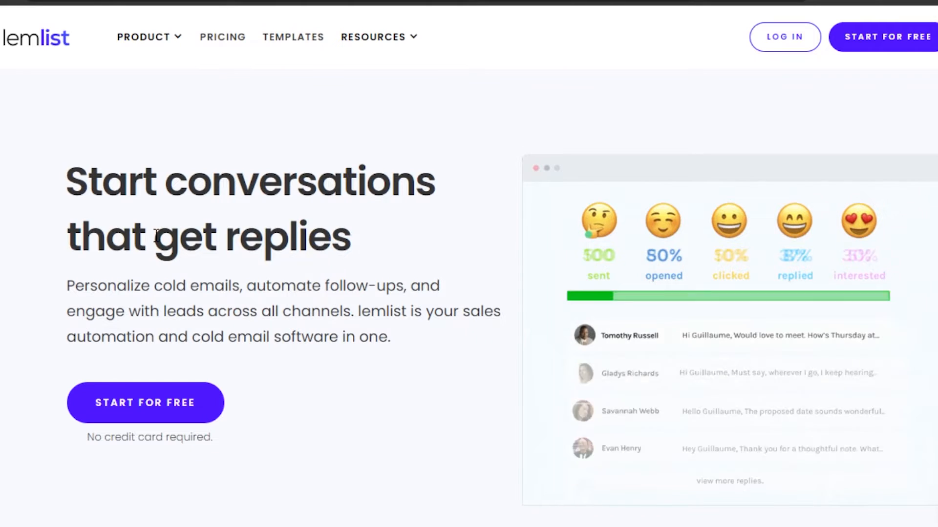
- Start the free-trial sign-up from the START FOR FREE button
click(168, 411)
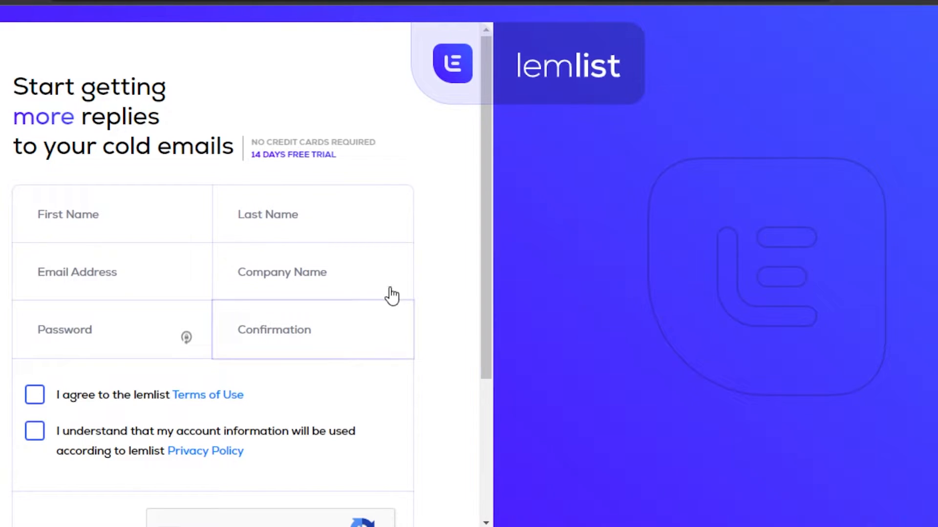
scroll(486, 196, down, 2)
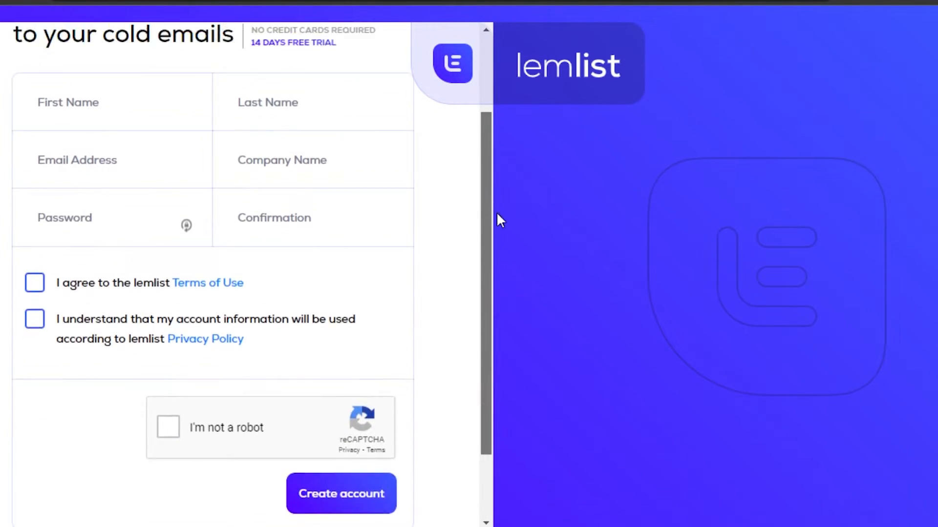
scroll(495, 146, up, 2)
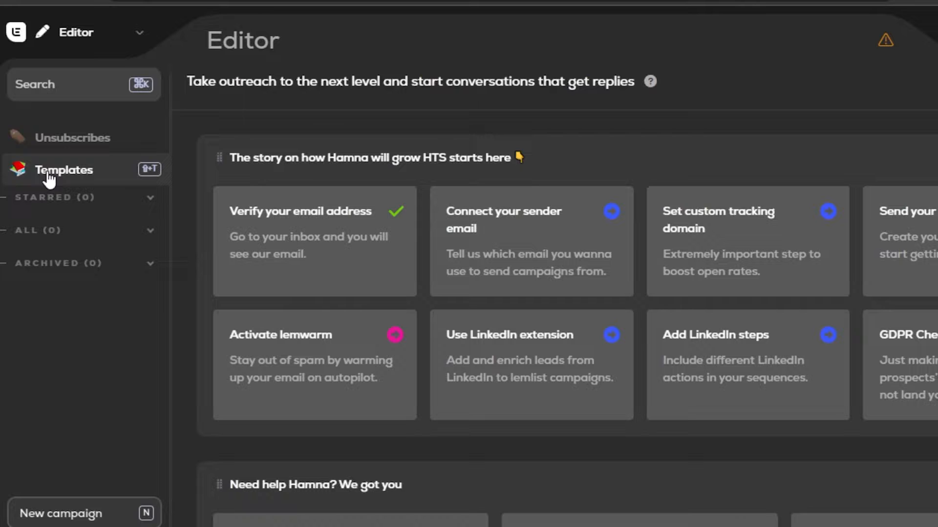
click(76, 37)
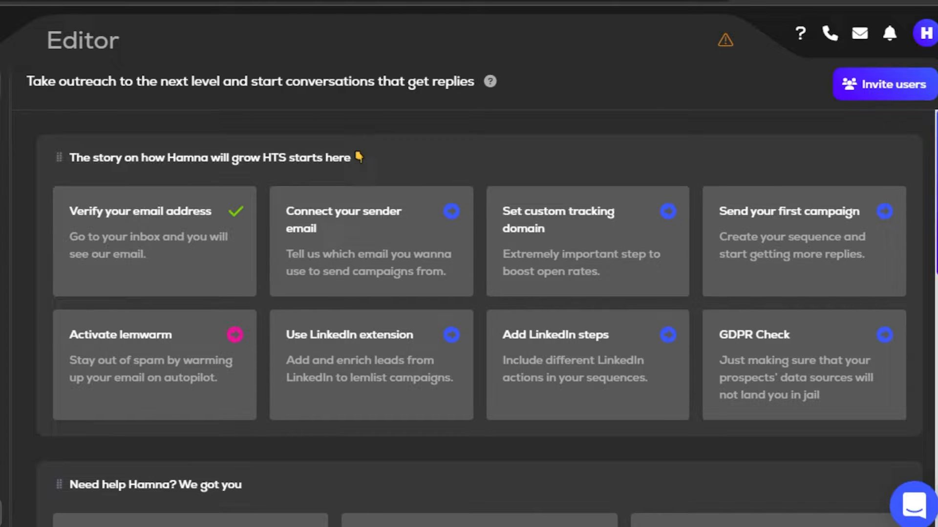
scroll(923, 196, down, 1)
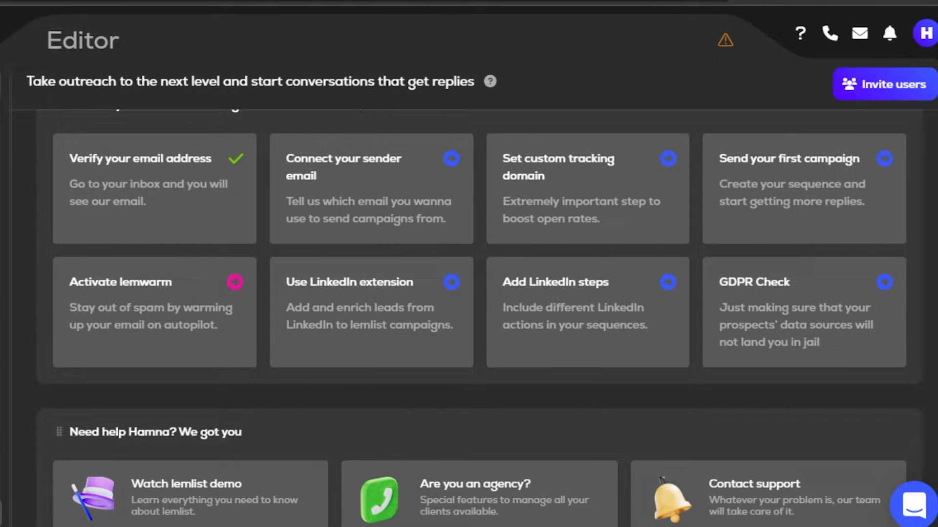
scroll(479, 319, down, 4)
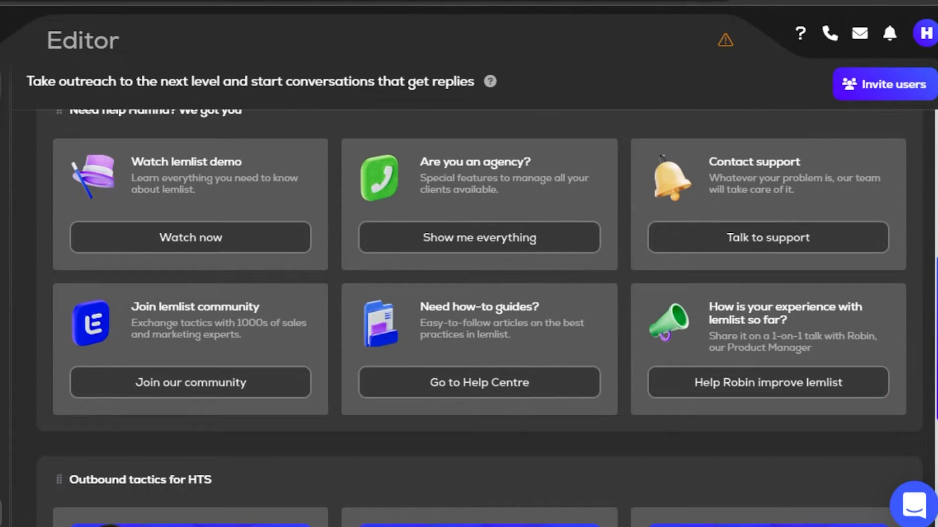
scroll(479, 318, up, 1)
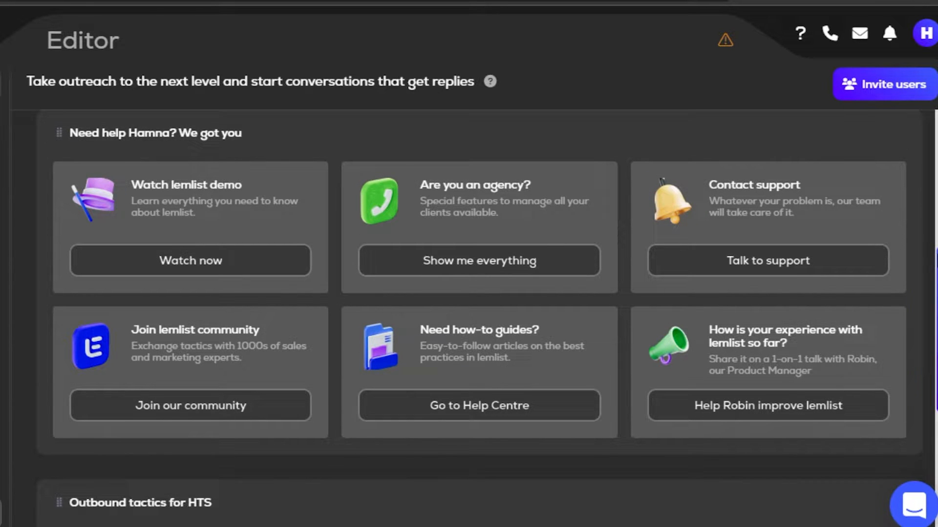
scroll(479, 318, down, 3)
scroll(479, 318, down, 1)
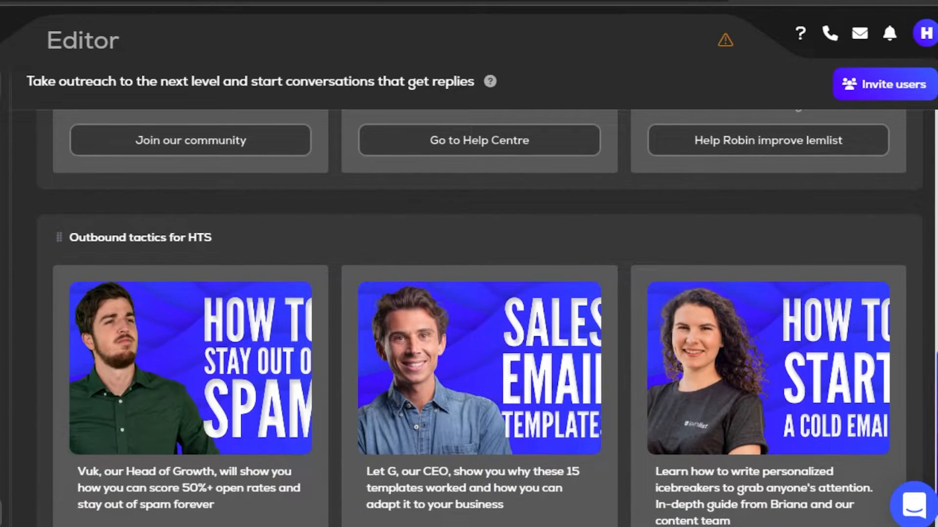
scroll(480, 318, up, 1)
scroll(479, 318, up, 5)
scroll(479, 318, down, 4)
scroll(479, 318, down, 2)
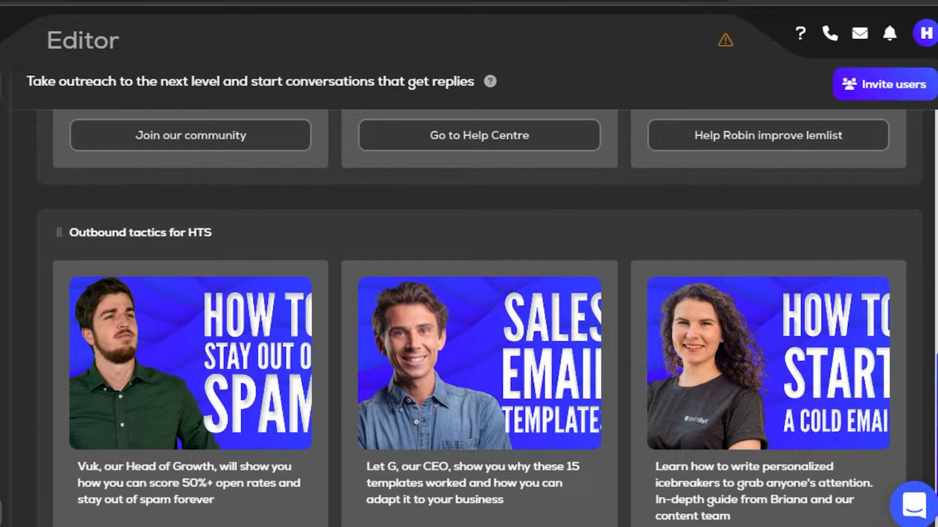
scroll(480, 318, down, 1)
scroll(479, 318, up, 8)
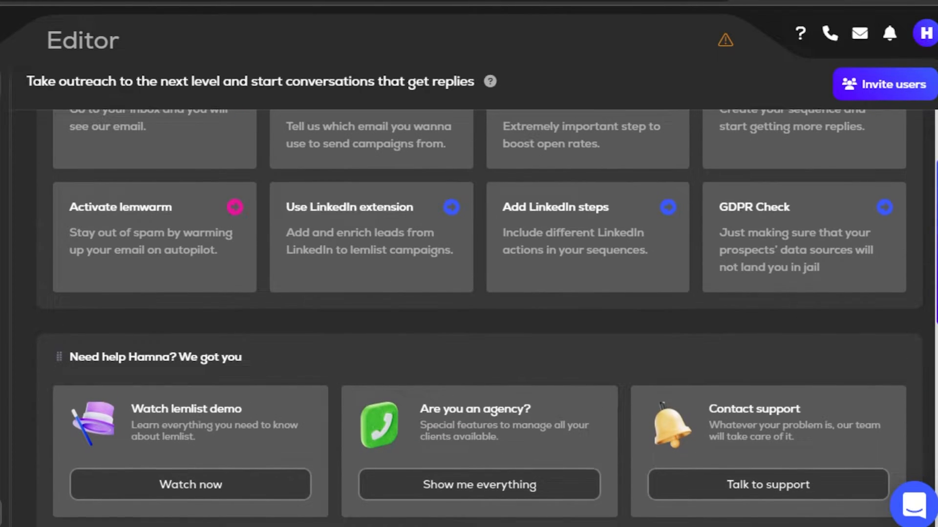
scroll(616, 126, up, 2)
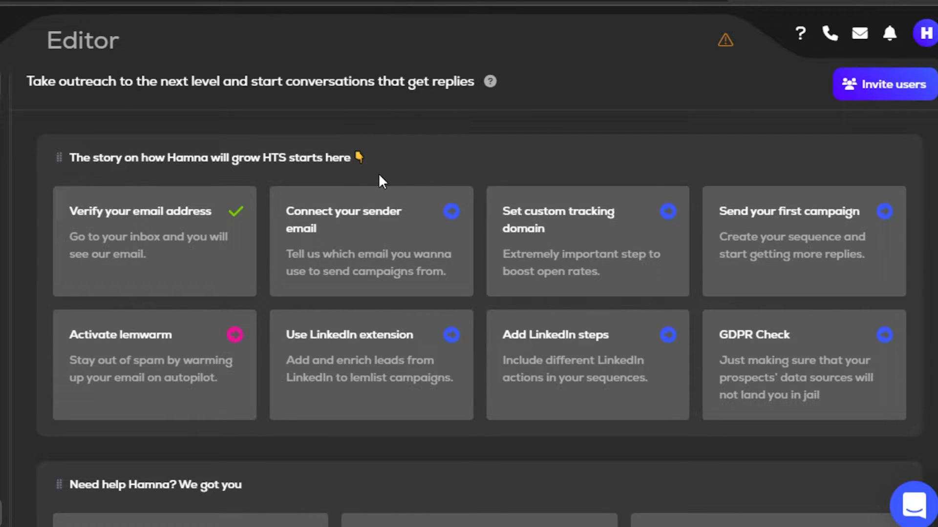
click(864, 86)
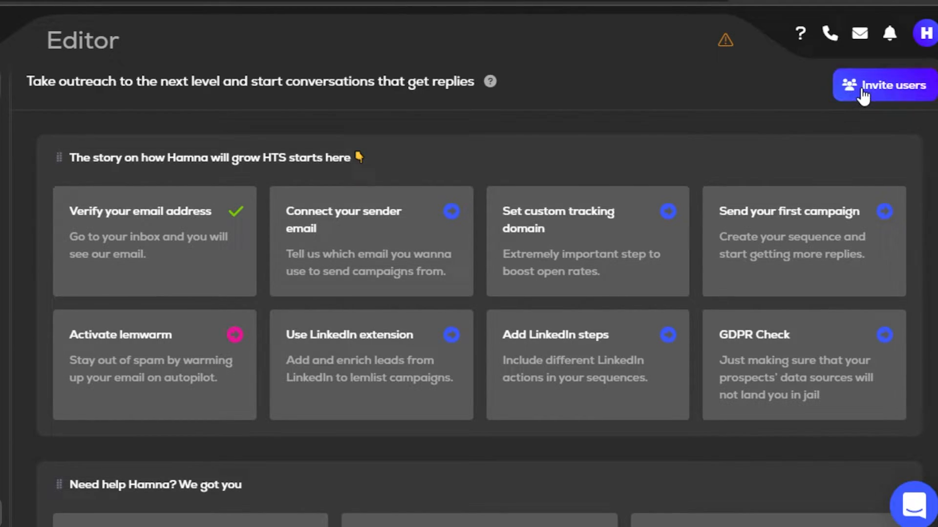
click(199, 216)
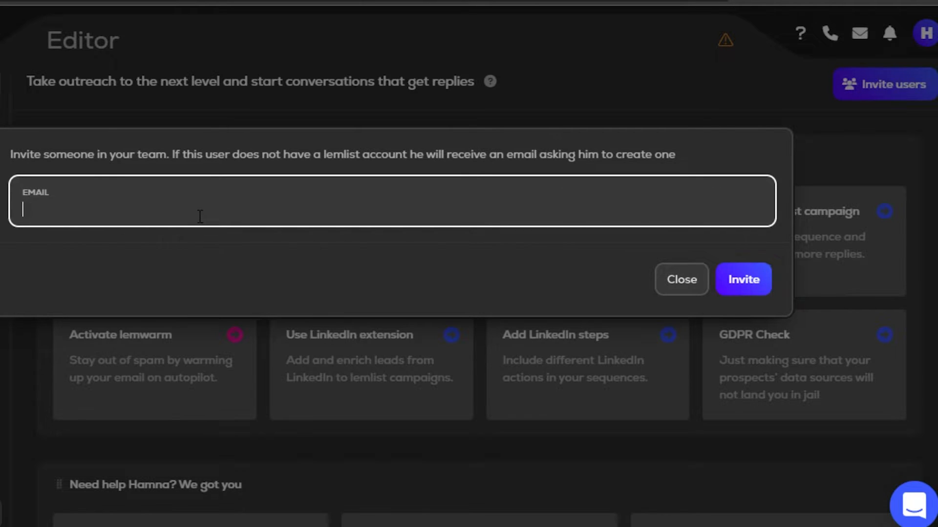
text(candl)
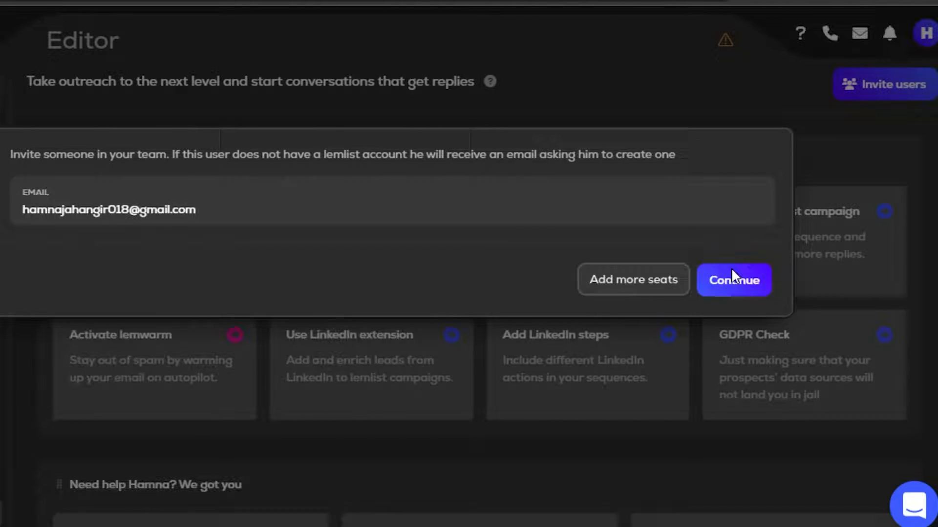
click(713, 278)
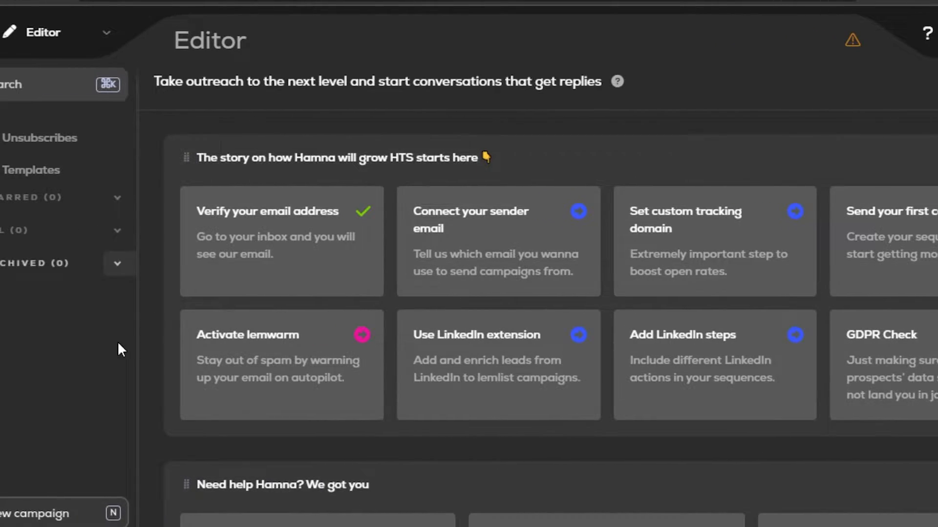
mouse_move(55, 509)
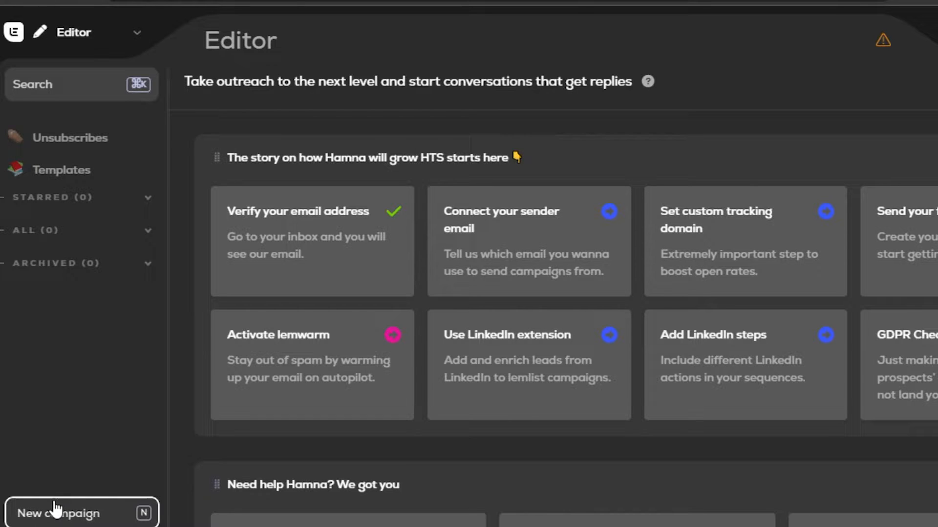
- Begin a new campaign and give it an emoji icon from the objects category
click(79, 515)
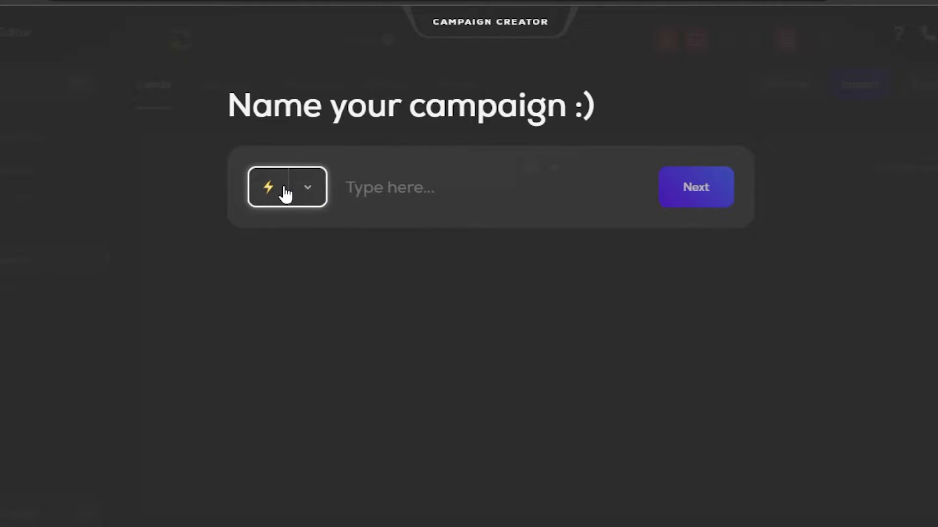
click(285, 194)
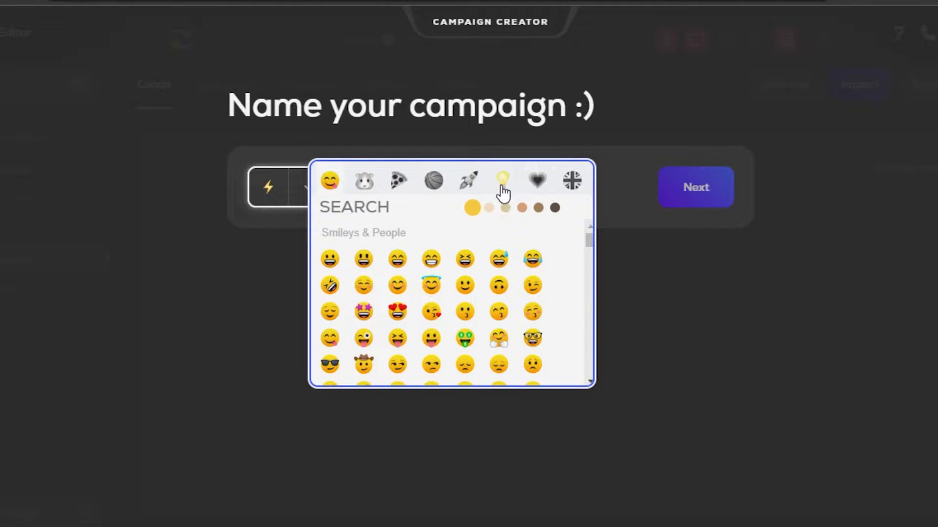
click(504, 183)
click(364, 259)
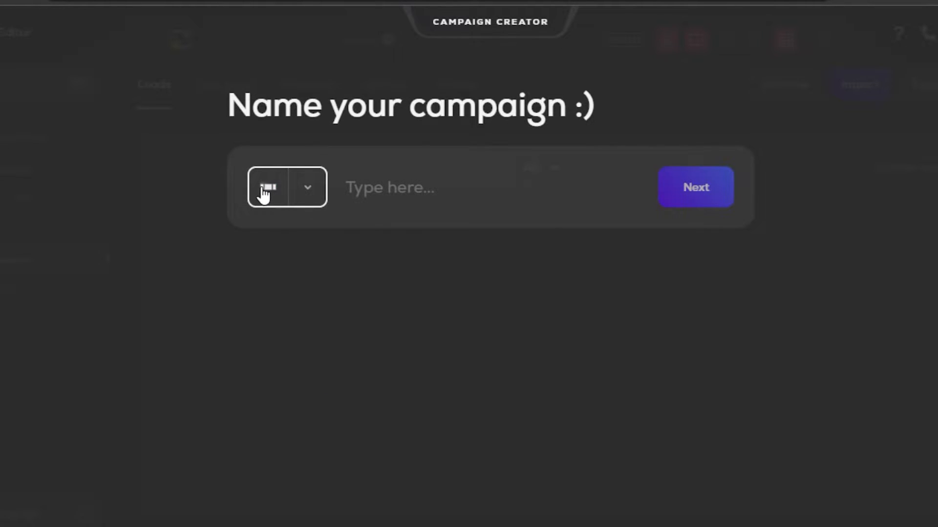
- Name the campaign 'Test' and advance to the lead-import options
click(366, 190)
text(Test)
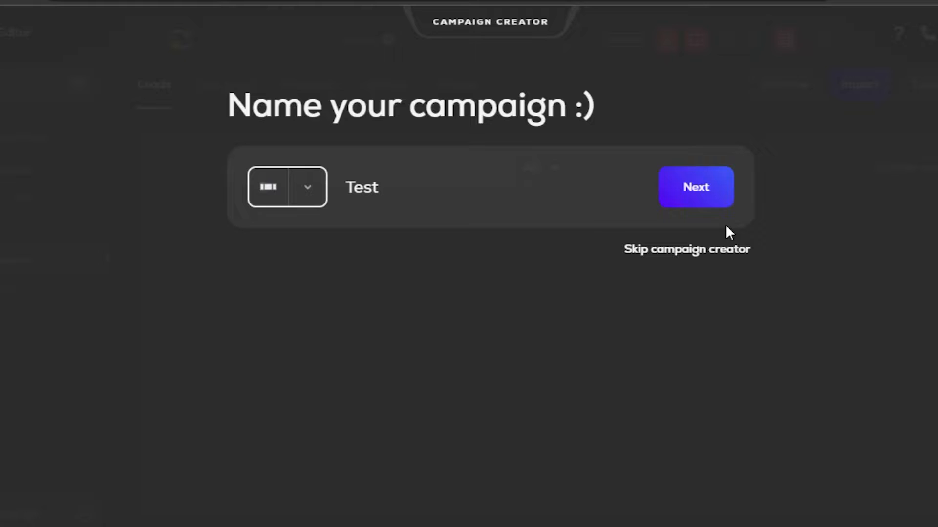
click(704, 195)
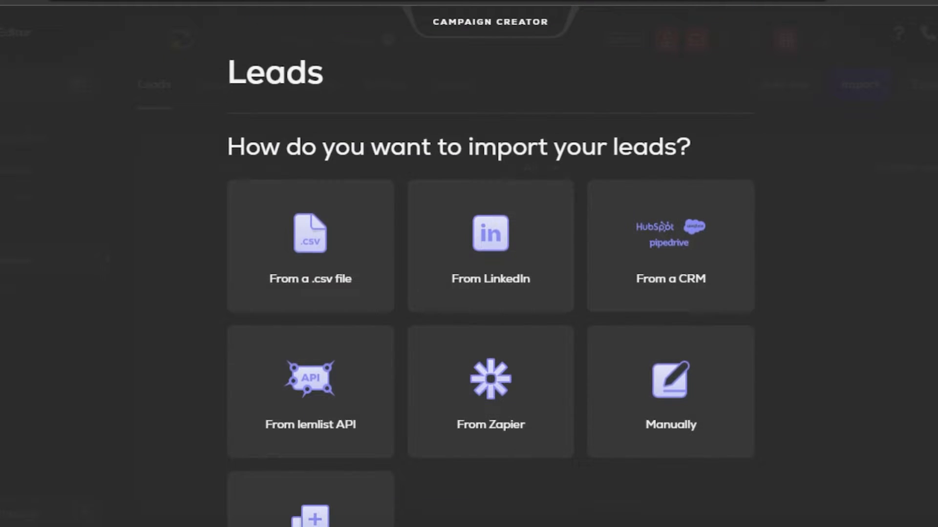
scroll(489, 293, down, 3)
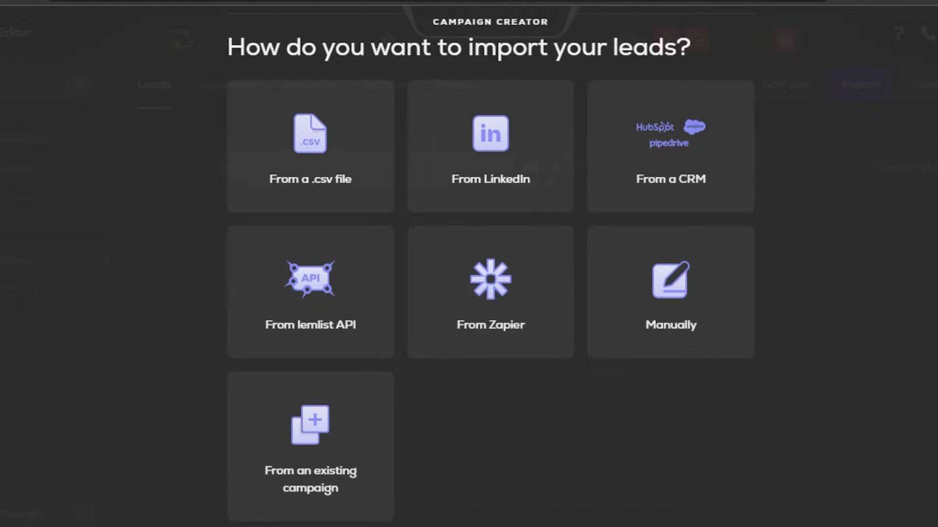
scroll(489, 293, up, 2)
scroll(490, 293, down, 1)
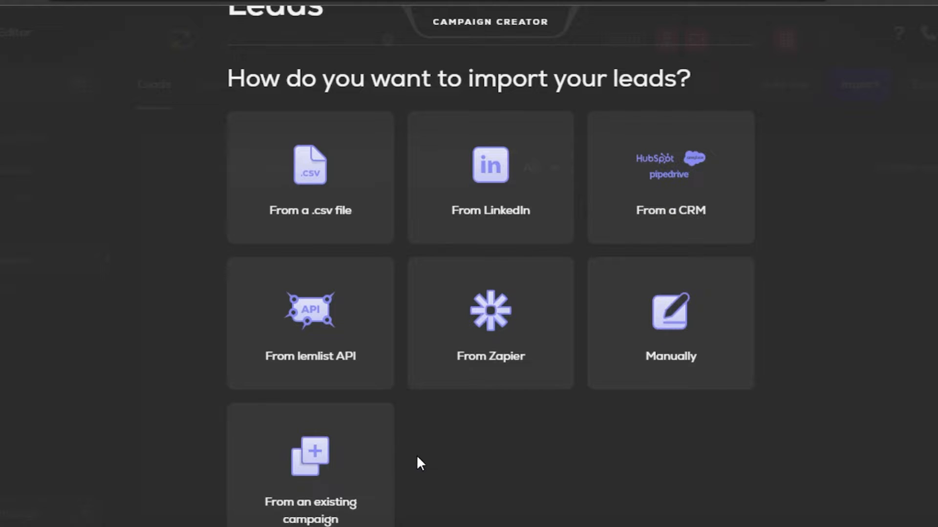
- Choose to add the campaign's leads manually
click(662, 316)
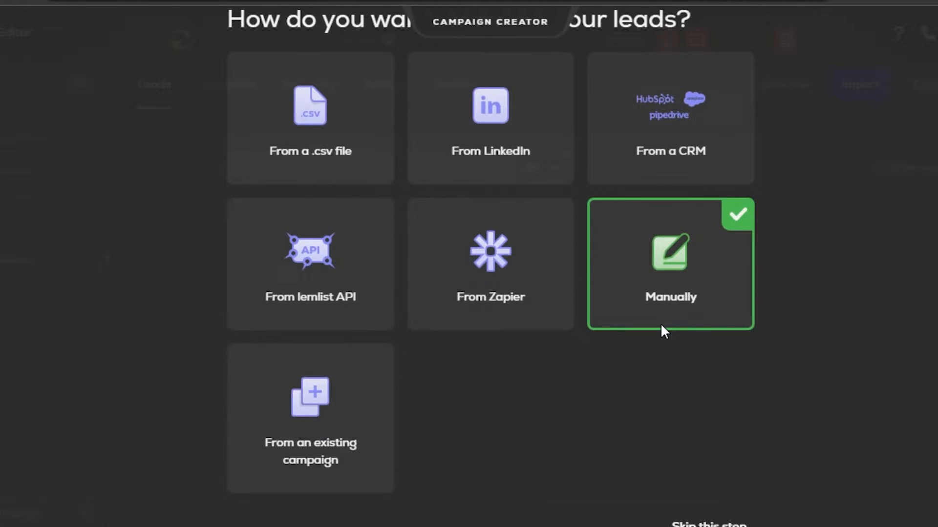
scroll(738, 377, down, 2)
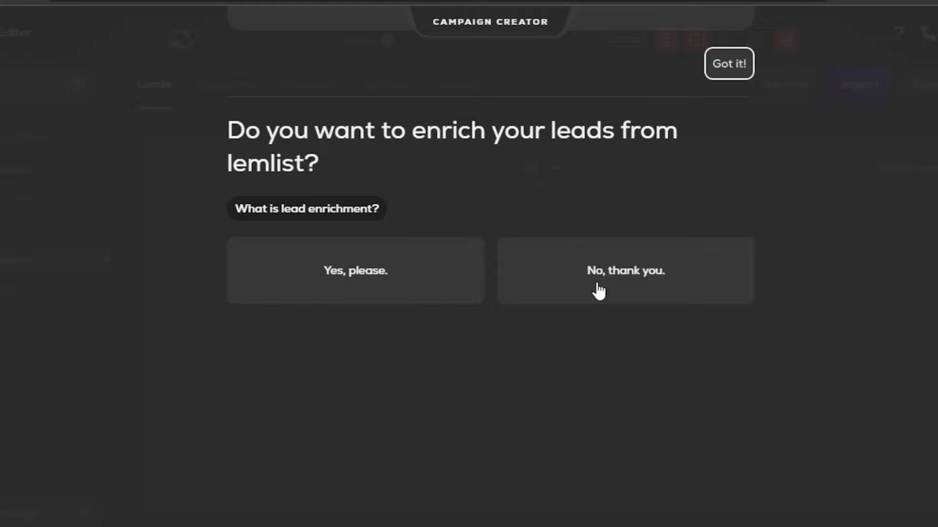
- Decline lead enrichment, duplicate leads across team campaigns, and CRM syncing
click(548, 288)
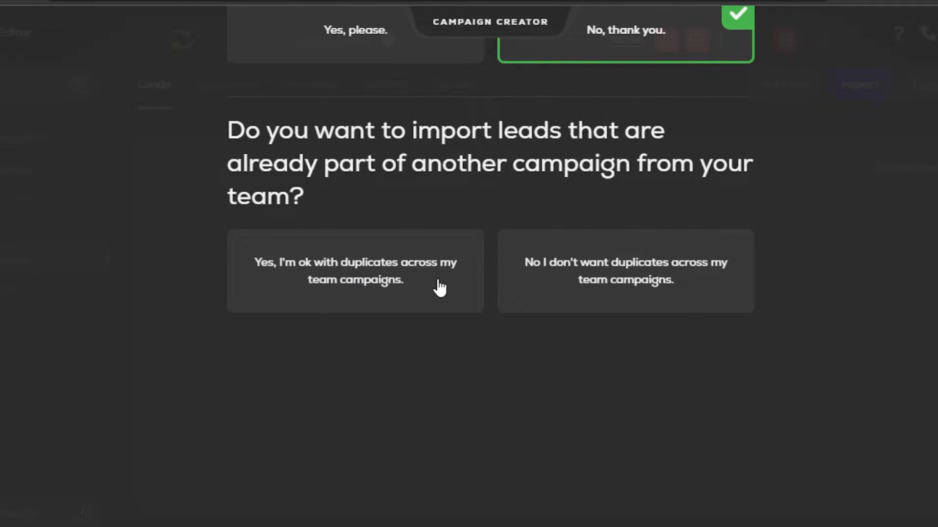
click(598, 284)
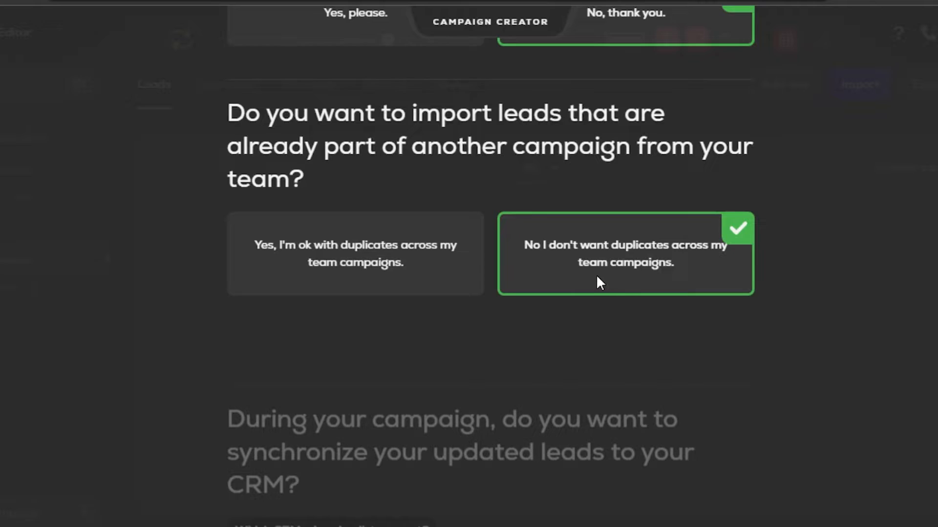
click(601, 275)
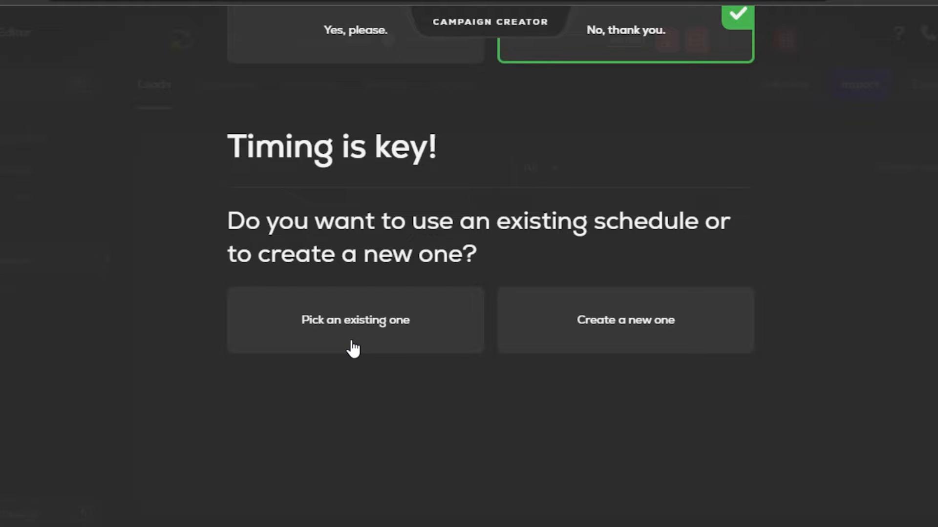
- Create a new schedule sending Monday through Thursday and validate it
click(542, 316)
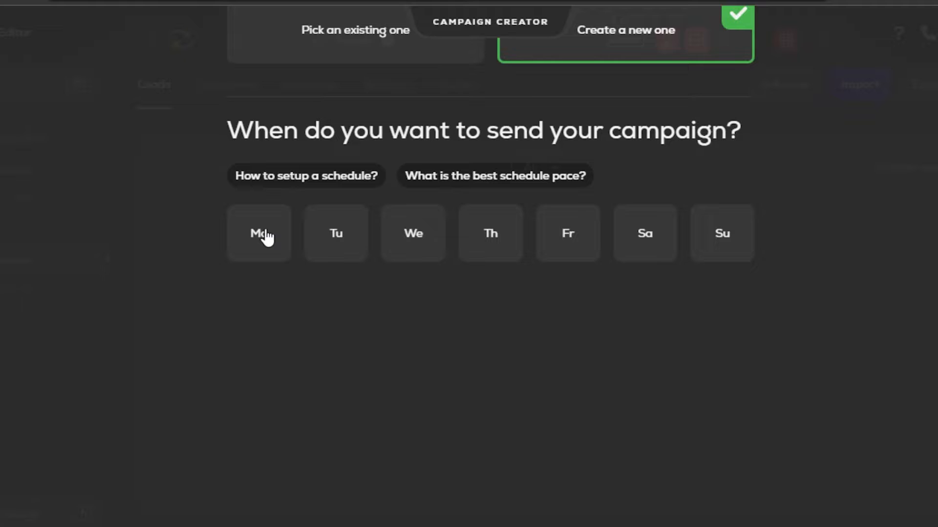
click(249, 257)
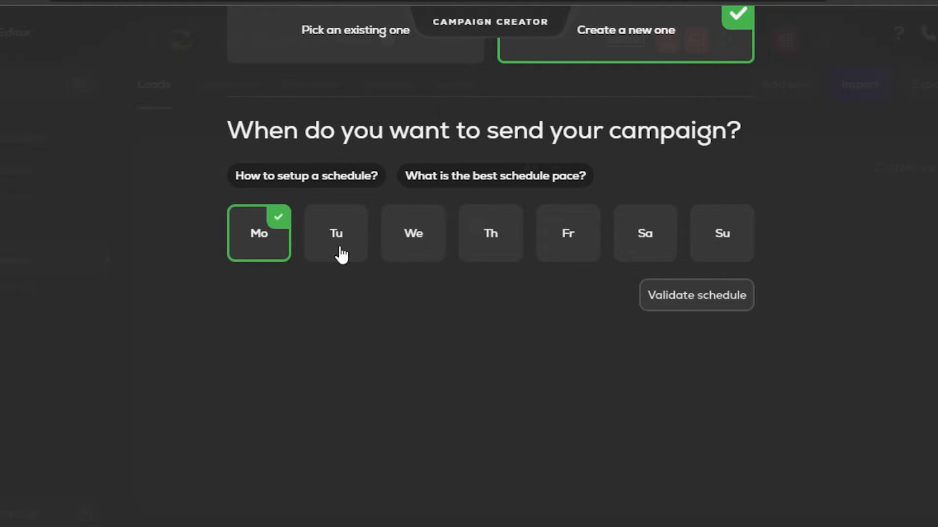
click(312, 249)
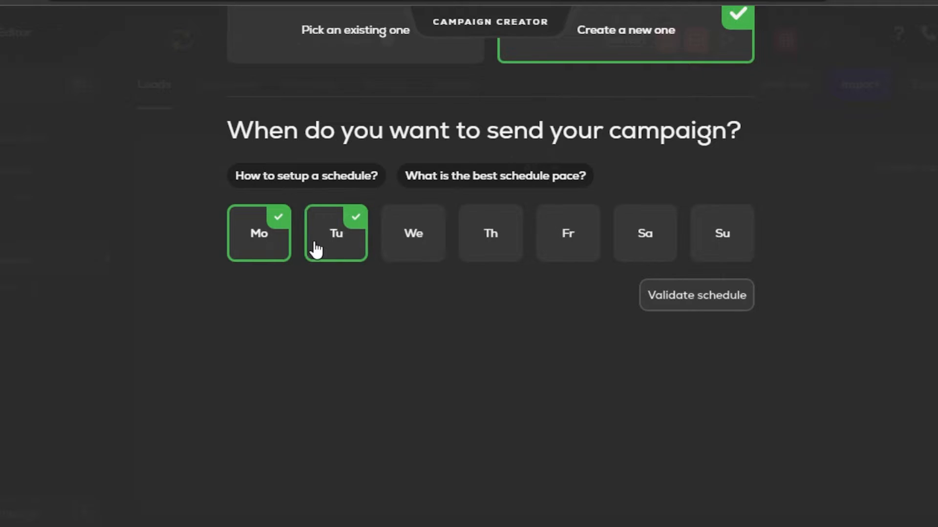
click(411, 243)
click(516, 233)
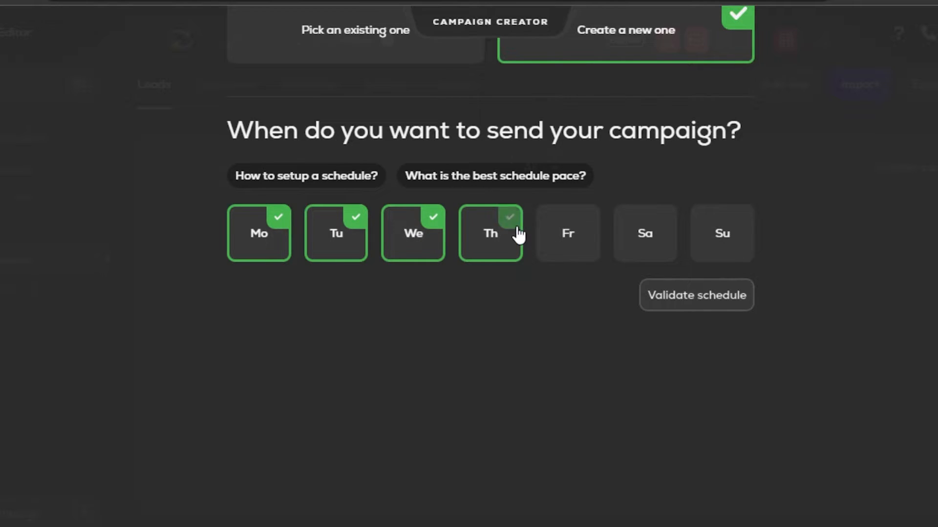
click(688, 302)
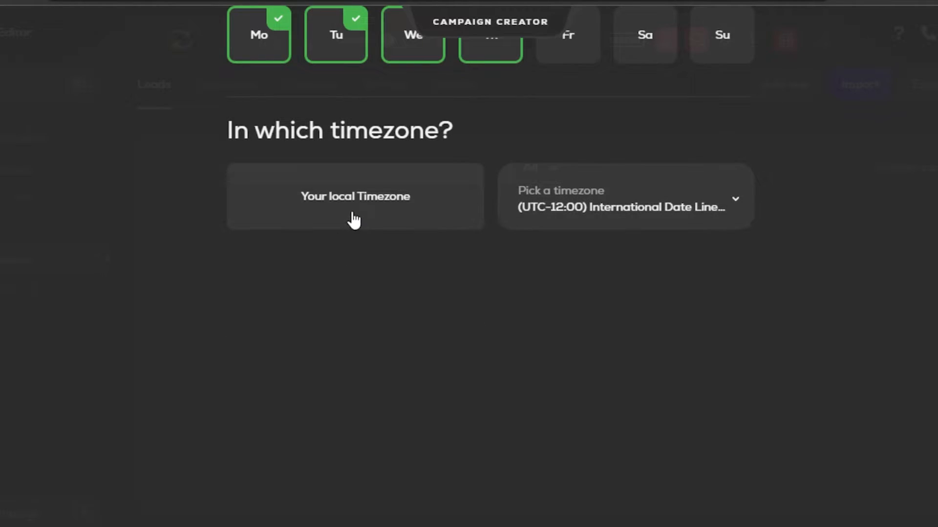
- Set the timezone to (UTC-08:00) Alaska with full-day sending hours
click(548, 209)
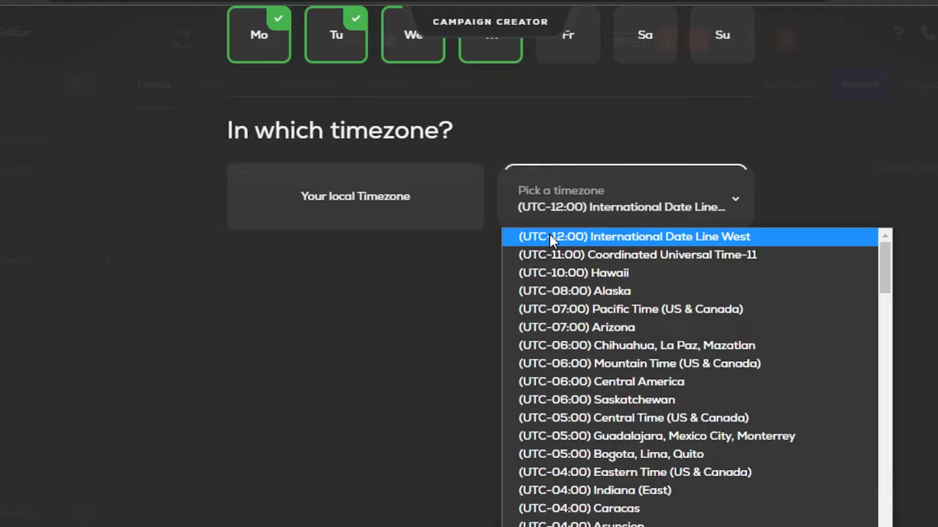
click(586, 238)
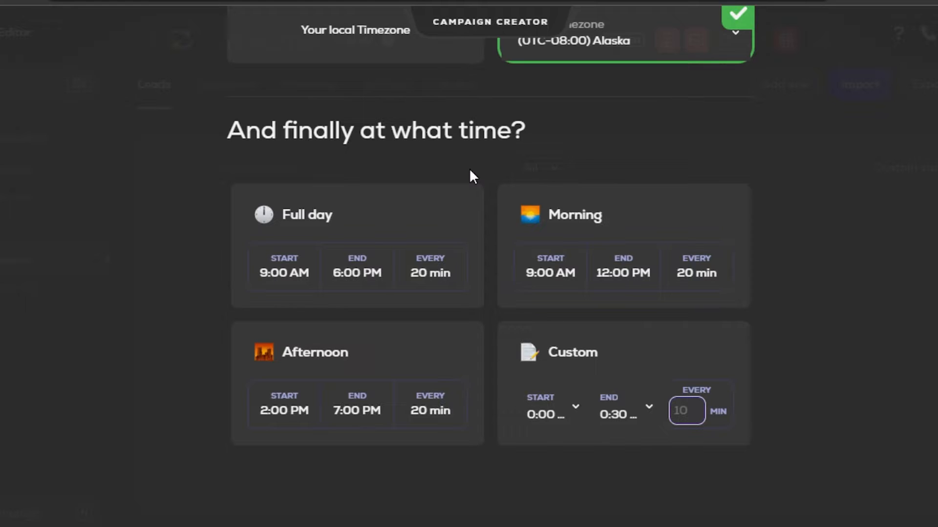
click(398, 192)
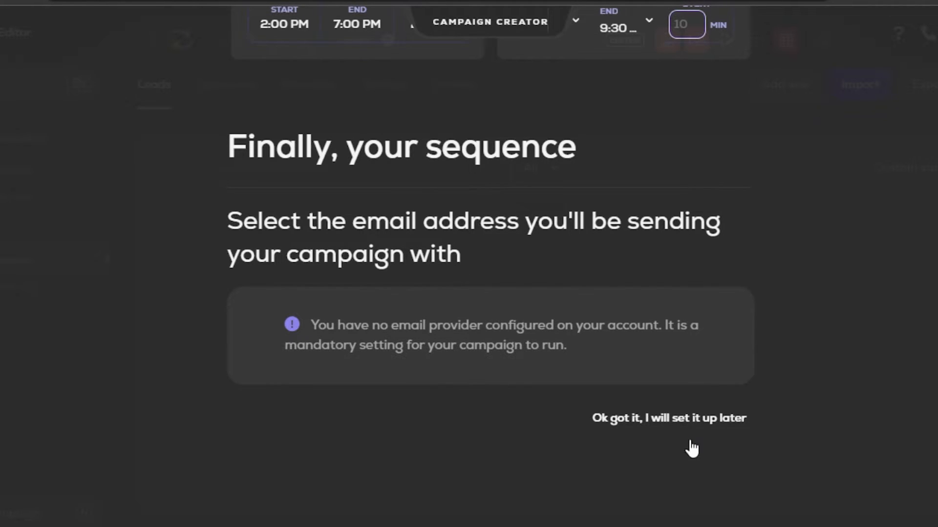
- Postpone the email provider setup and start building the sequence toward Email Inspirations
click(655, 419)
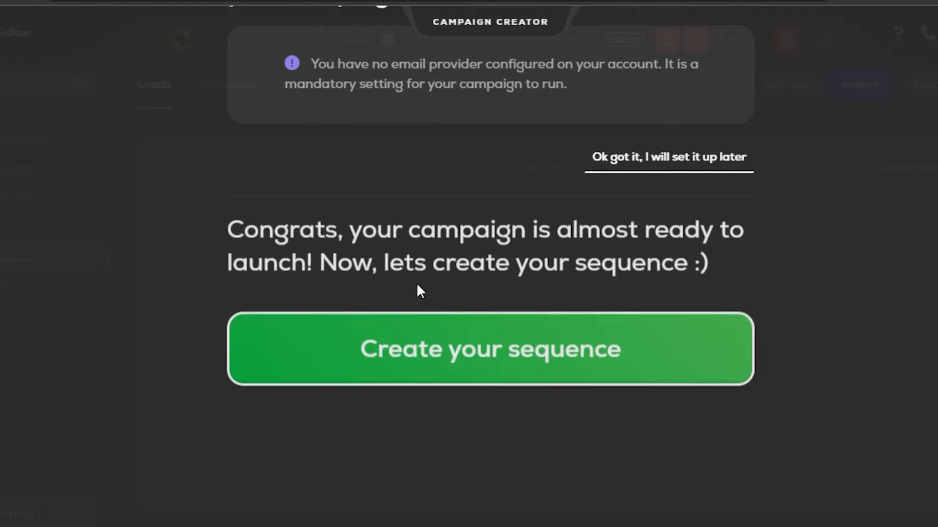
click(449, 360)
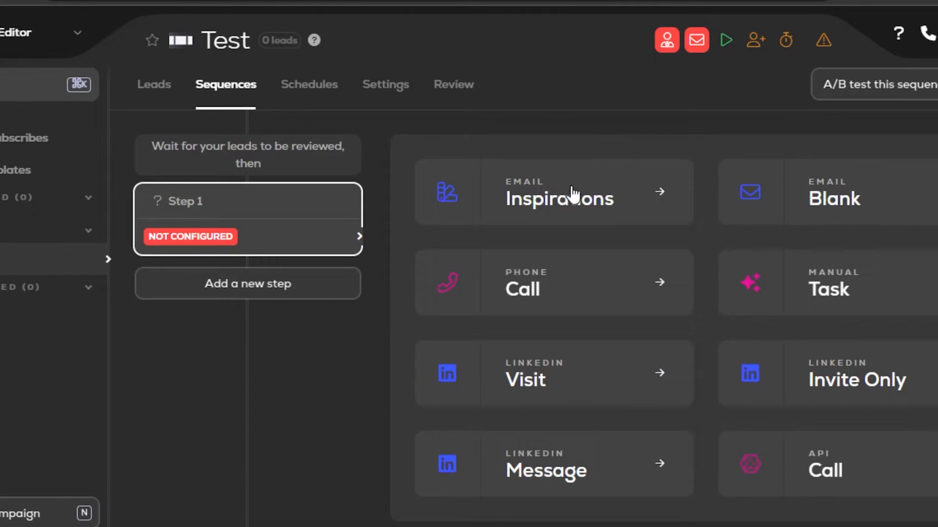
drag(570, 197, 607, 223)
- Apply the '#5 Convert more website visitors' template to Step 1
click(607, 224)
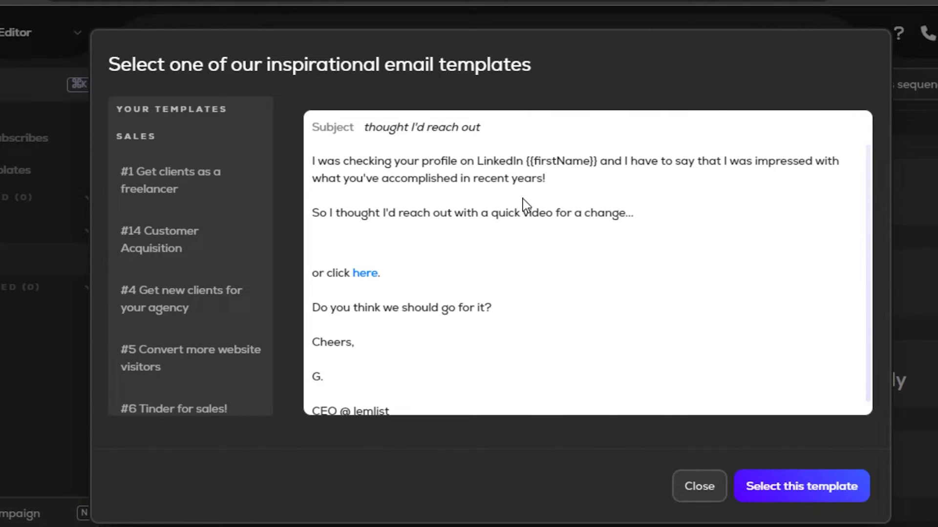
key(Escape)
click(655, 190)
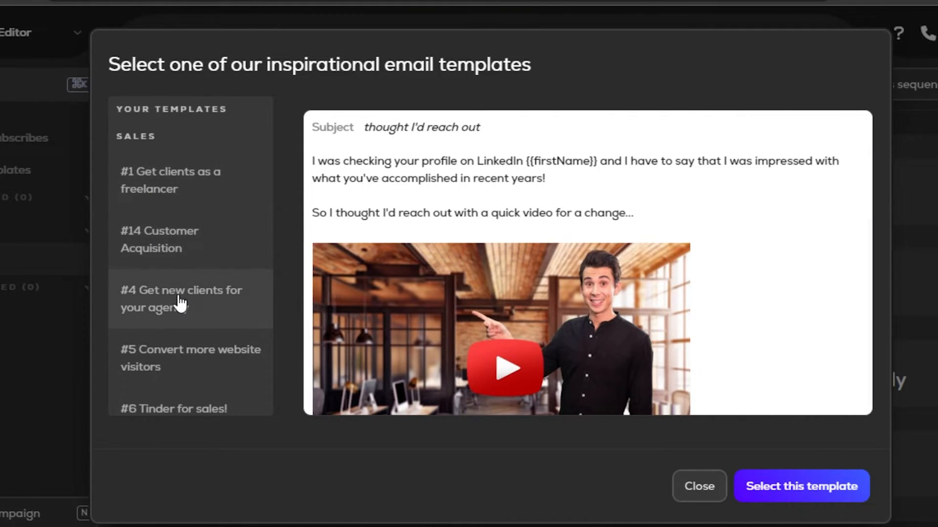
click(172, 354)
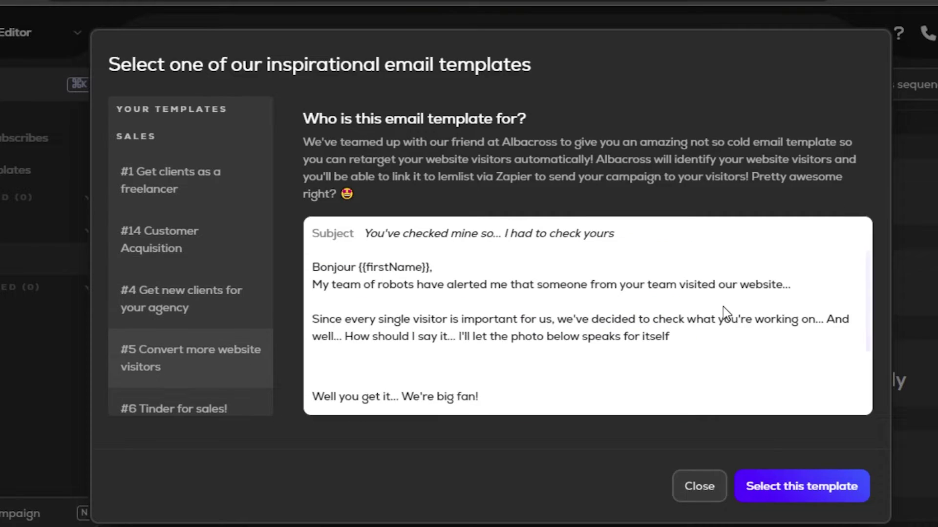
click(778, 480)
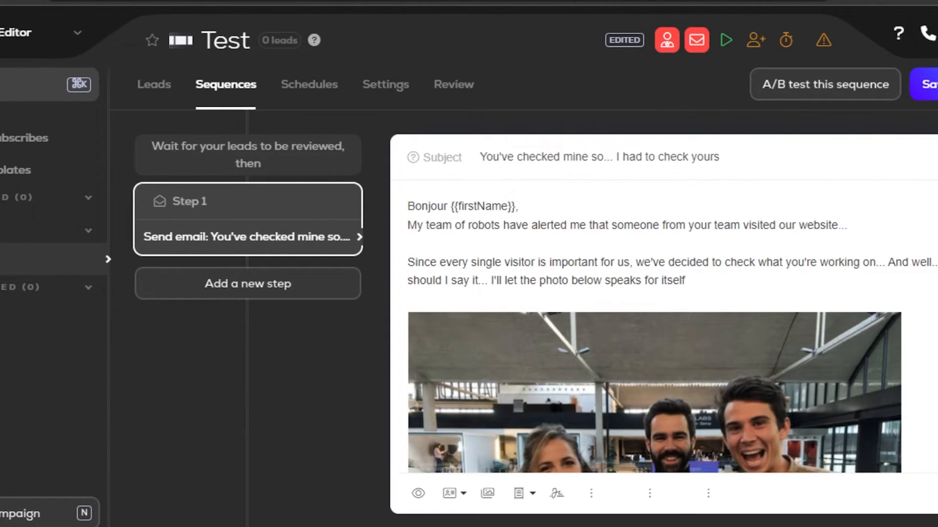
scroll(659, 329, down, 5)
scroll(659, 329, down, 3)
scroll(659, 330, up, 8)
- Replace the greeting 'Bonjour {{firstName}},' with 'Hello New Subscribers'
drag(408, 206, 533, 213)
click(527, 207)
key(BackSpace)
key(BackSpace)
key(BackSpace)
key(BackSpace)
key(BackSpace)
key(BackSpace)
key(BackSpace)
key(BackSpace)
key(BackSpace)
key(BackSpace)
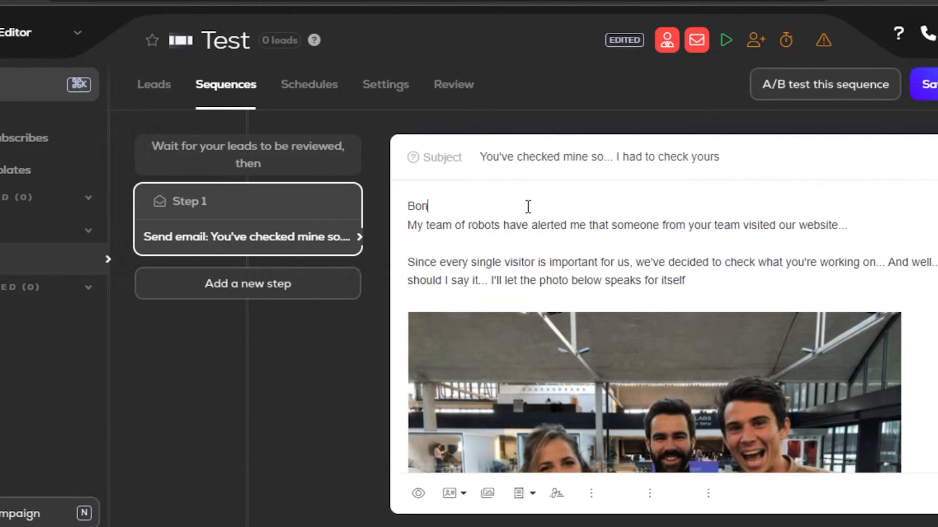
key(BackSpace)
key(BackSpace)
text(He)
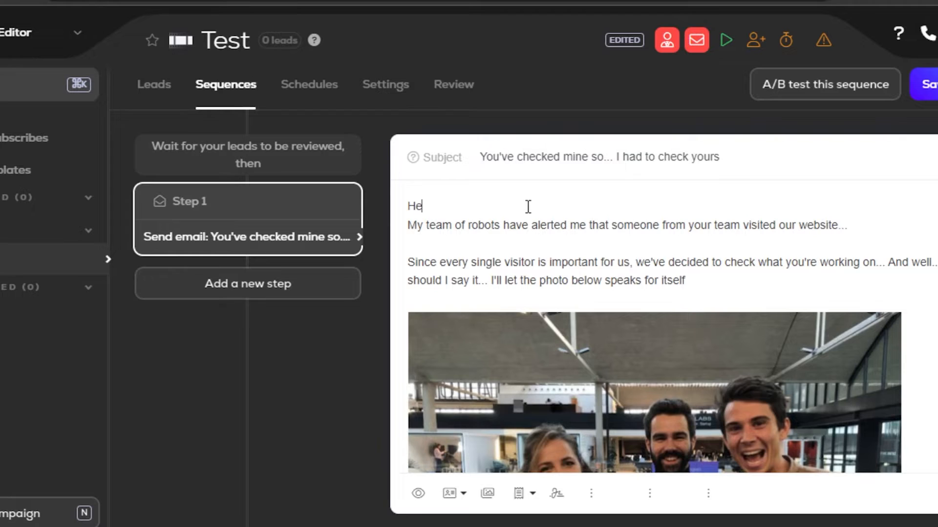
text(llo N)
text(ew Subc)
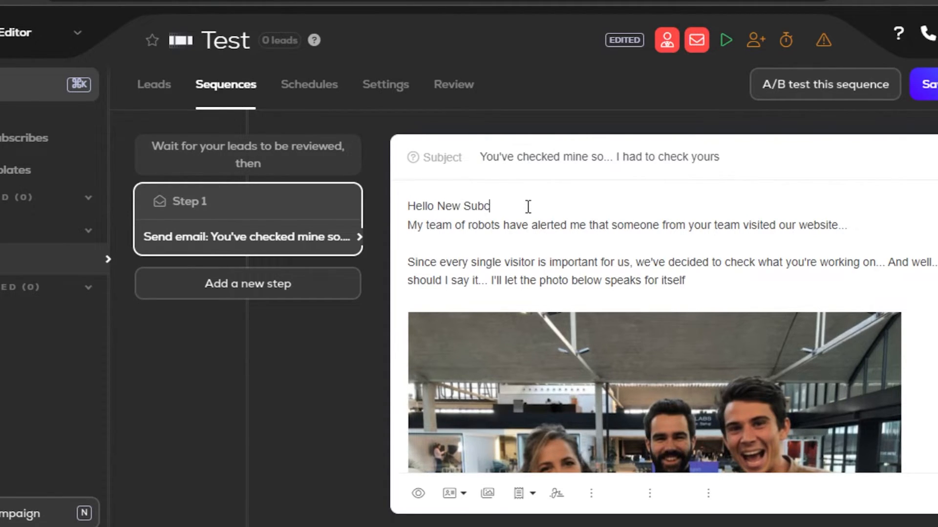
text(ribers)
key(ctrl+shift+Left)
key(Right)
scroll(930, 229, down, 3)
scroll(931, 230, down, 1)
scroll(931, 229, down, 5)
scroll(930, 229, up, 5)
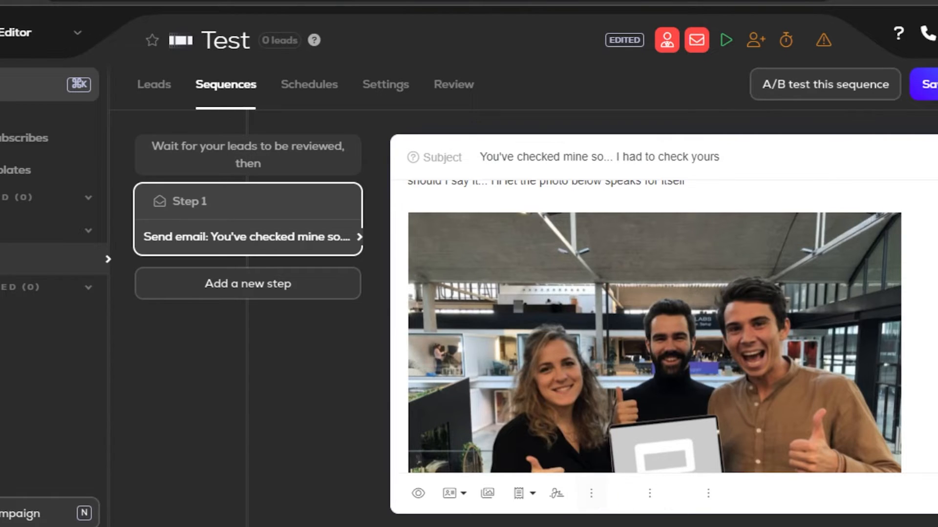
scroll(584, 409, down, 3)
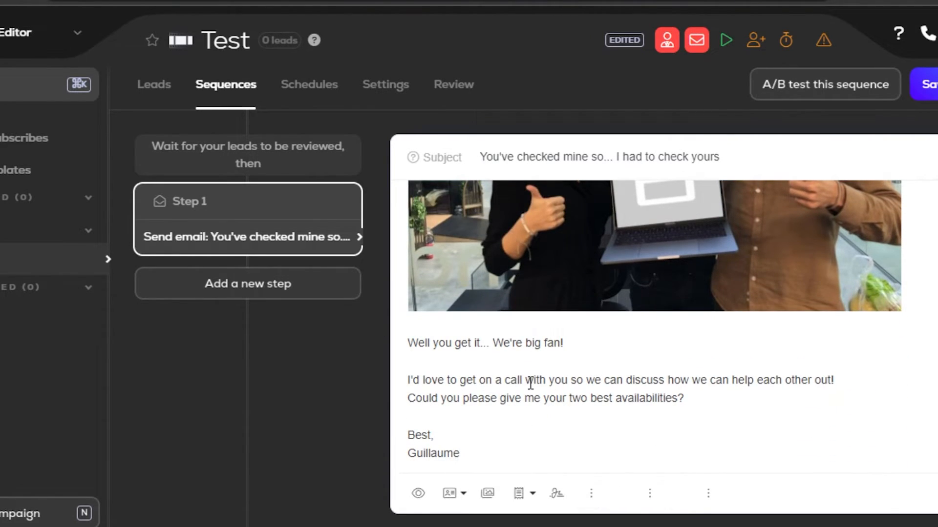
click(235, 297)
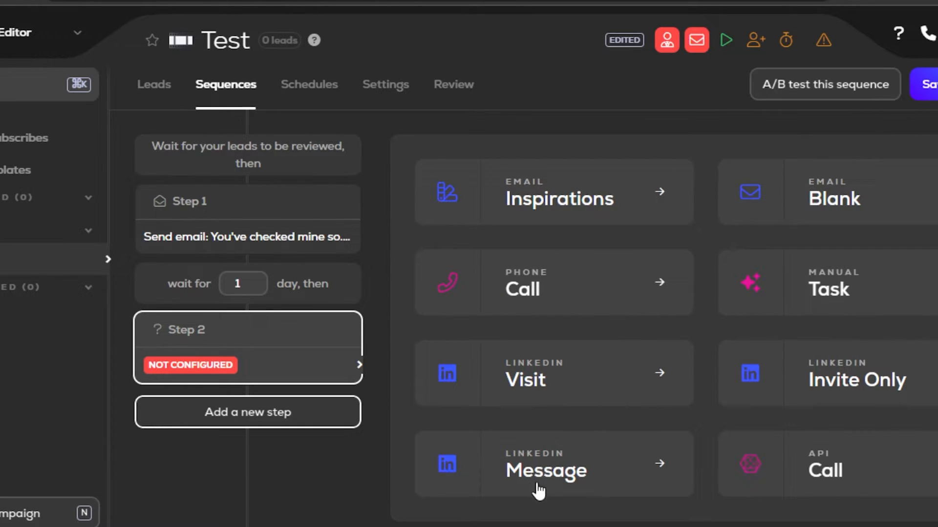
click(571, 484)
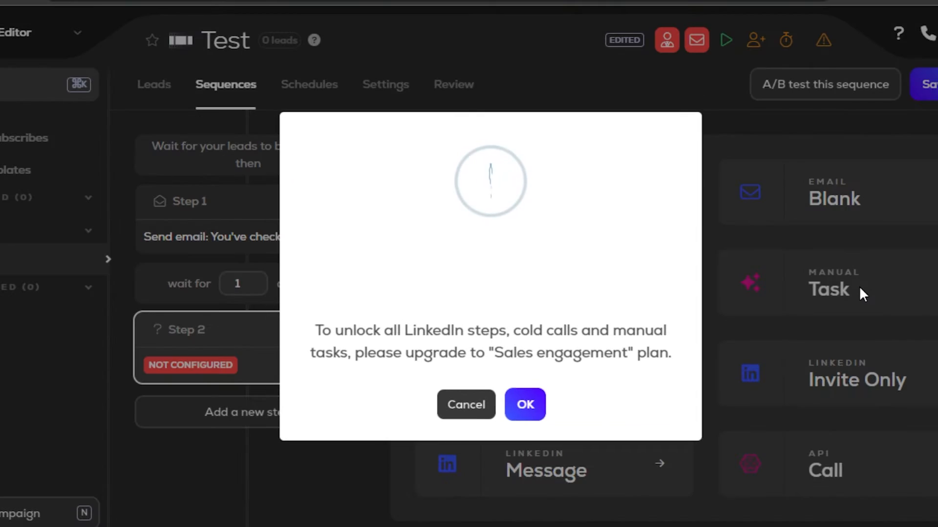
click(517, 417)
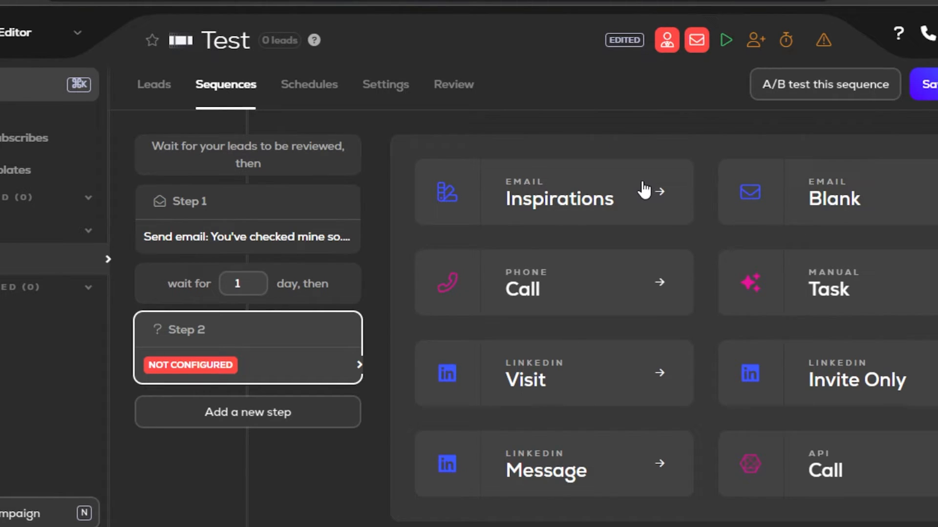
click(576, 286)
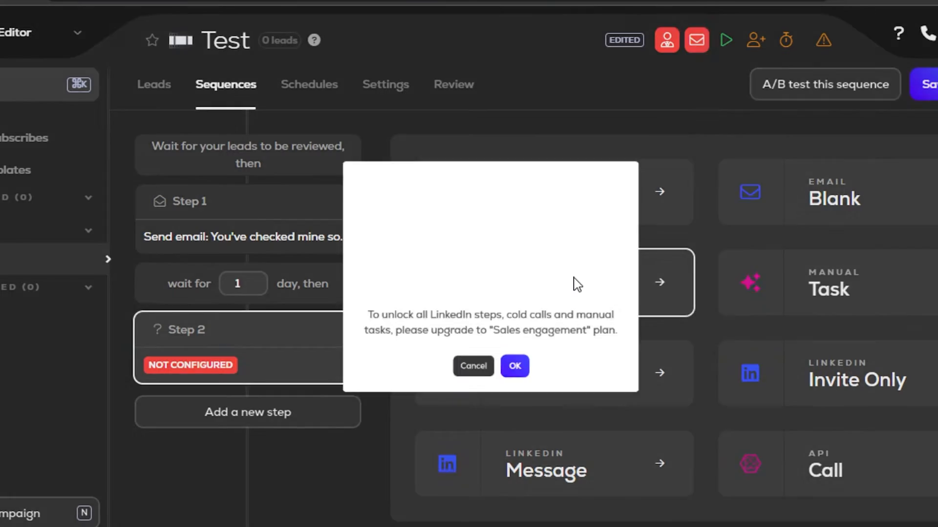
click(466, 407)
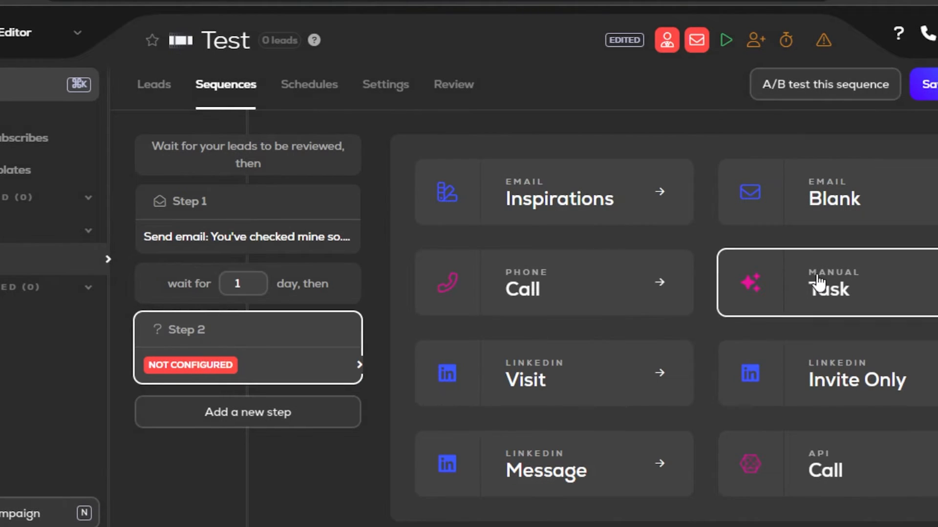
- Make Step 2 a LinkedIn visit after 2 days, assigned to the campaign sender
click(566, 388)
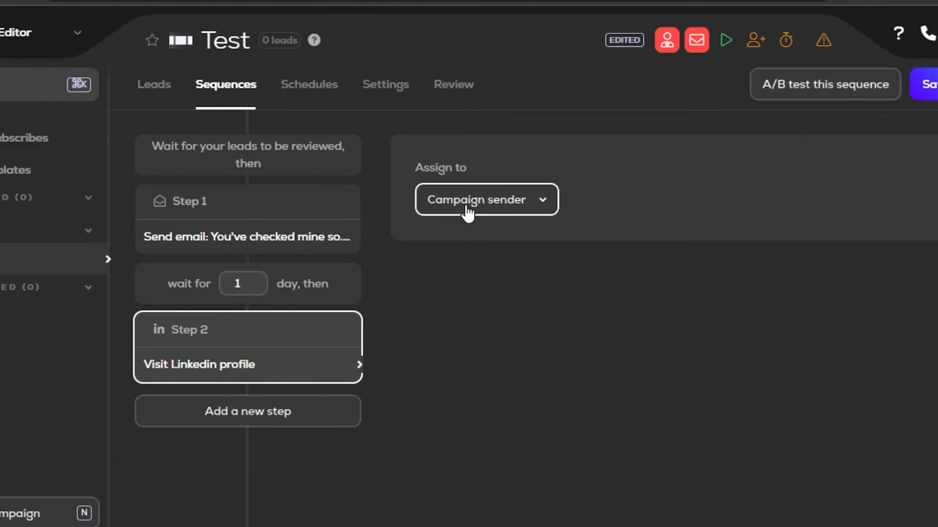
mouse_move(248, 345)
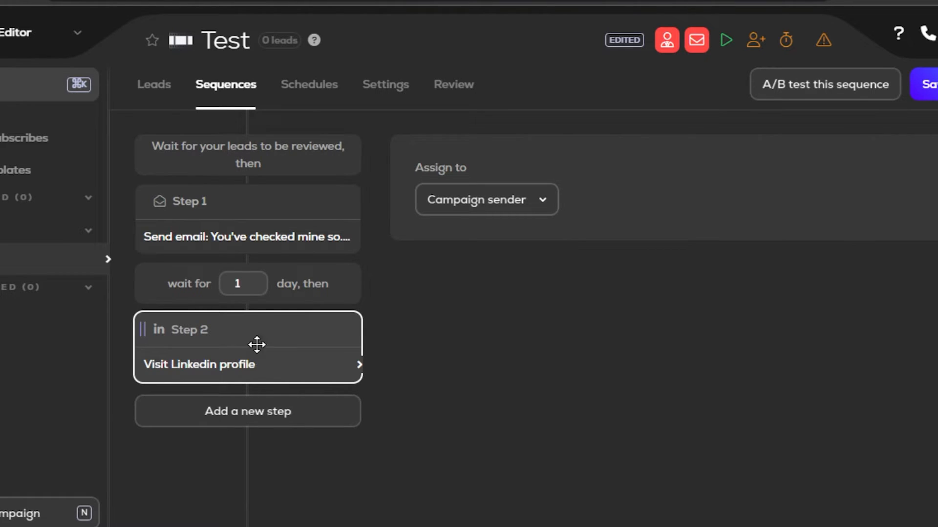
click(262, 286)
text(2)
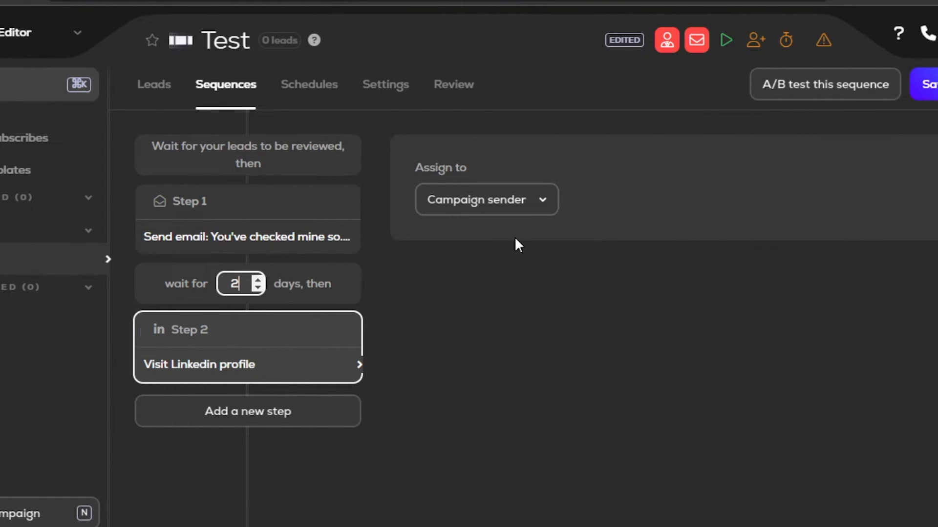
click(499, 204)
click(477, 238)
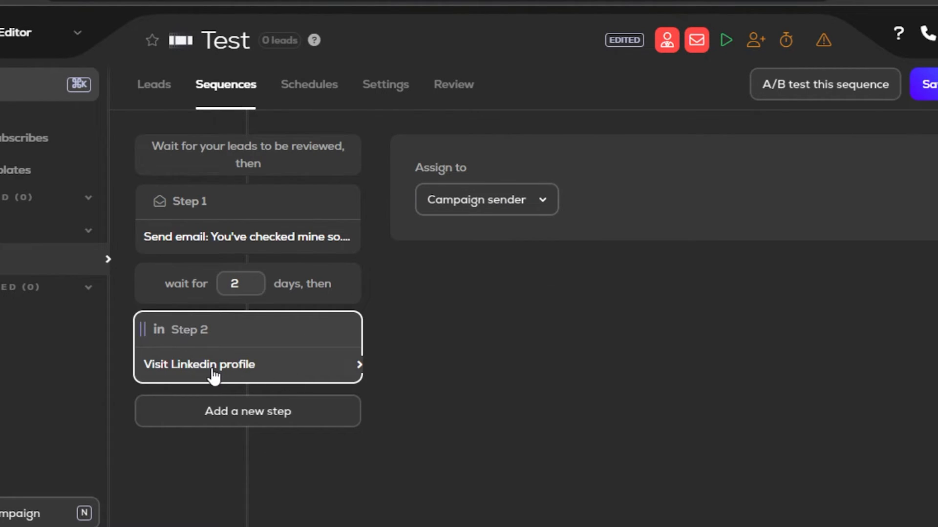
- Add a third step with a 0-day wait after the LinkedIn visit and save the sequence
mouse_move(248, 348)
click(217, 409)
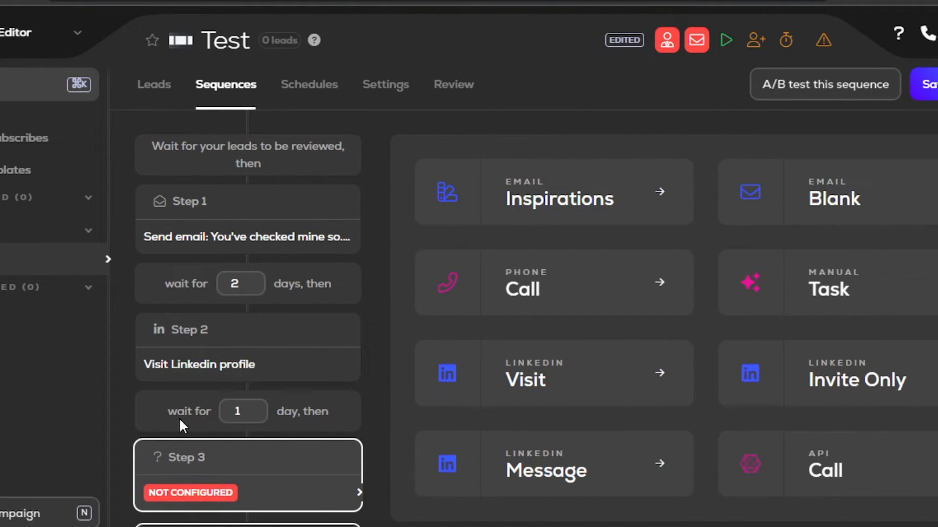
click(260, 414)
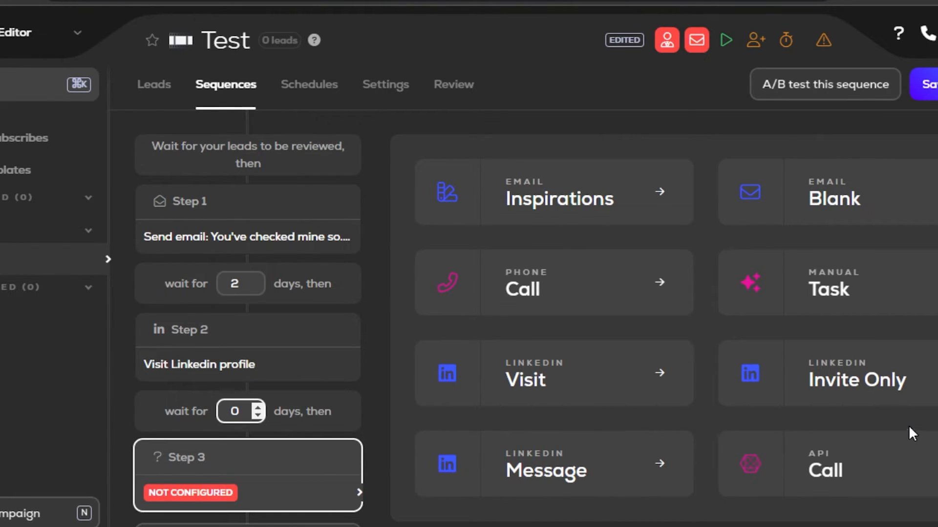
scroll(665, 317, down, 1)
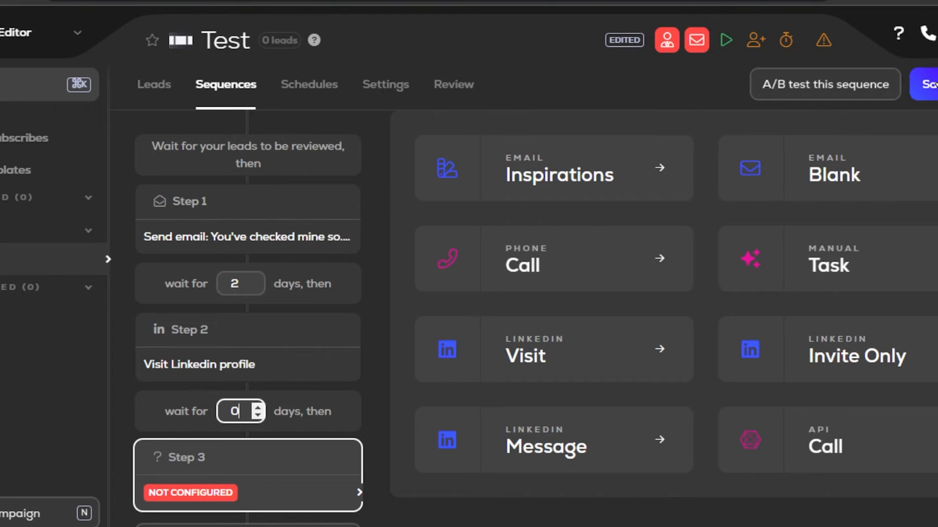
click(926, 84)
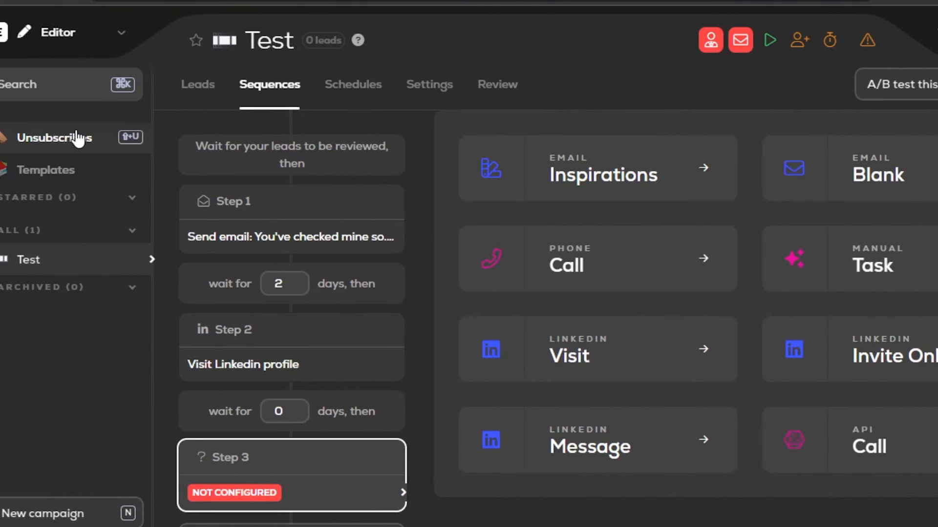
- Switch from the Editor to the Test campaign's Reports page
click(92, 36)
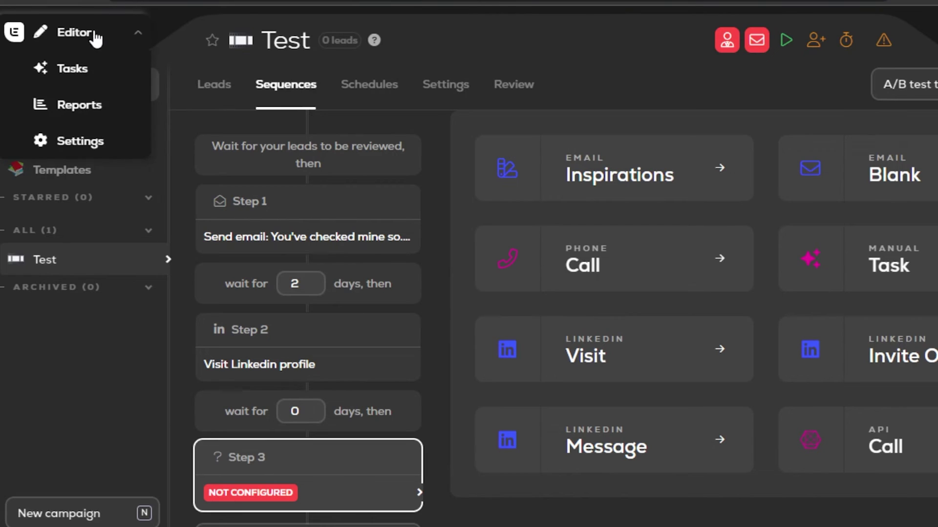
click(65, 111)
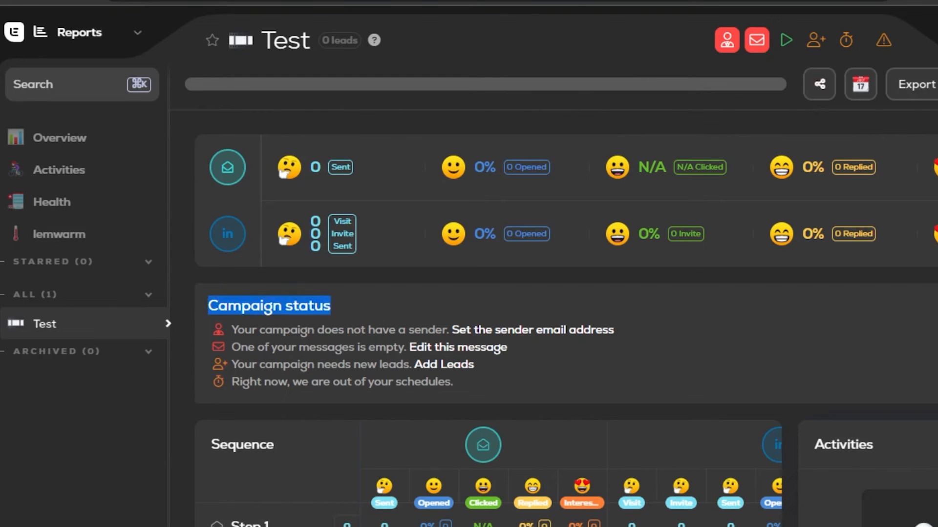
scroll(491, 330, down, 2)
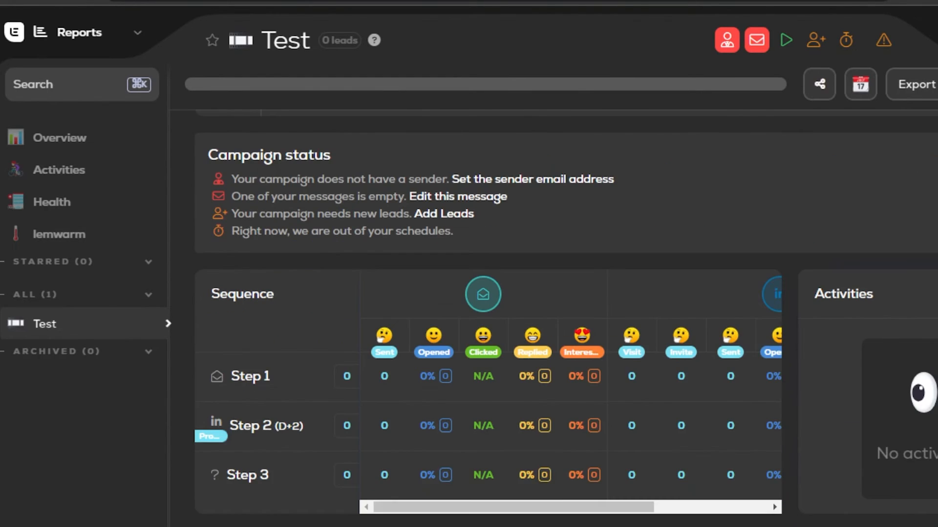
- Review the campaign status warnings and sequence table in the report
mouse_move(456, 231)
mouse_down()
mouse_move(230, 213)
mouse_move(230, 178)
mouse_up()
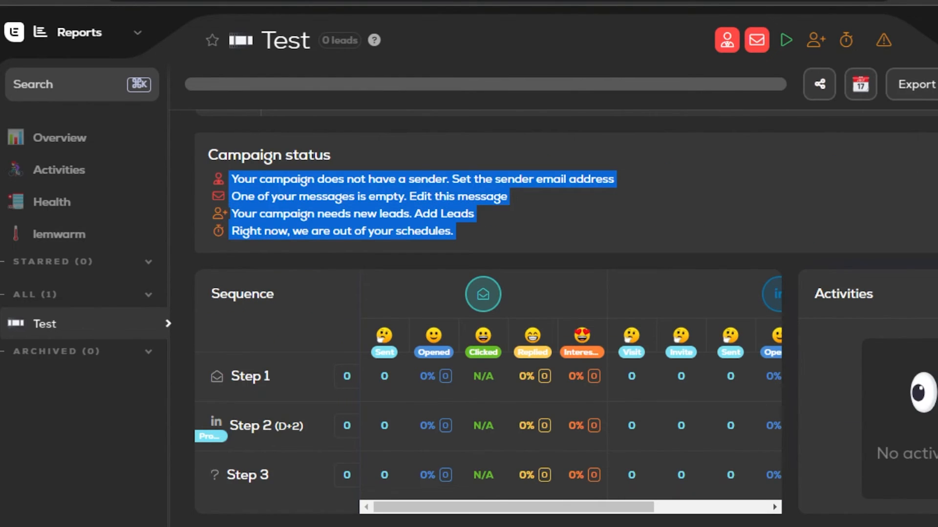
click(219, 184)
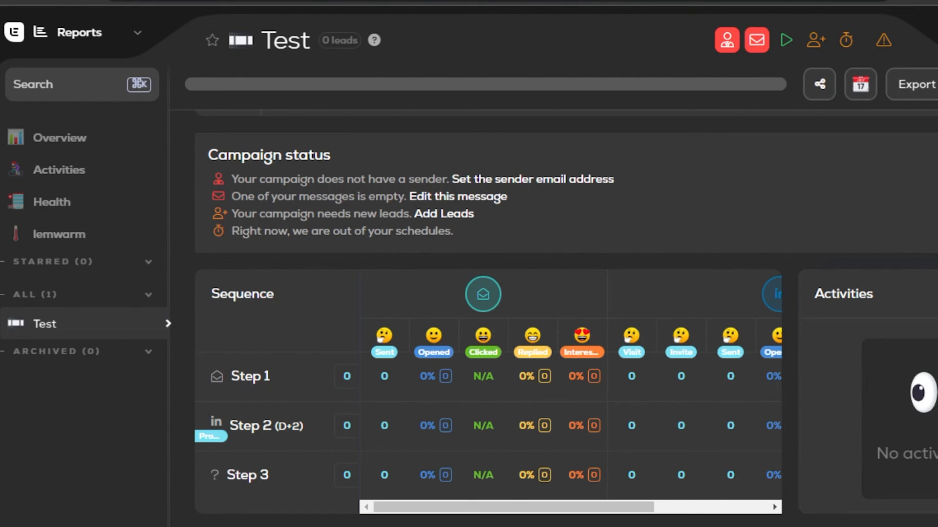
mouse_move(458, 232)
mouse_down()
mouse_move(232, 212)
mouse_move(207, 151)
mouse_up()
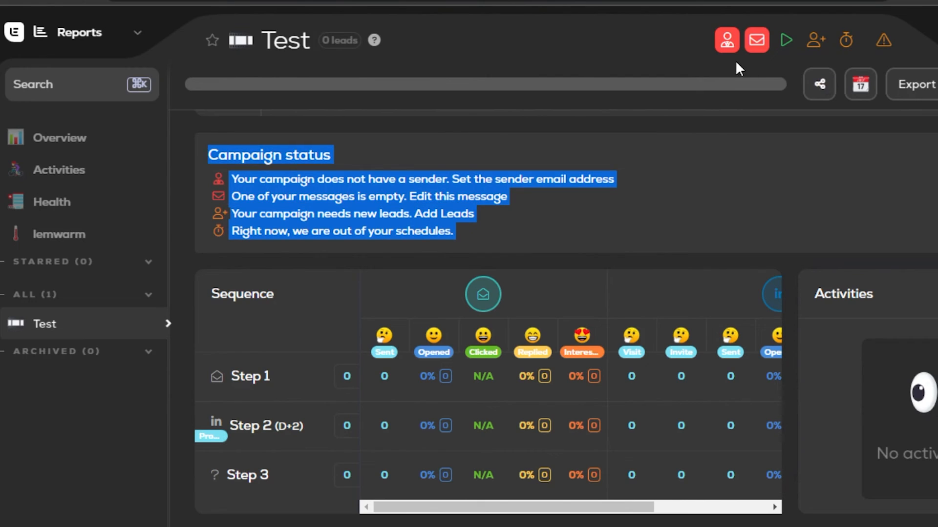
click(127, 35)
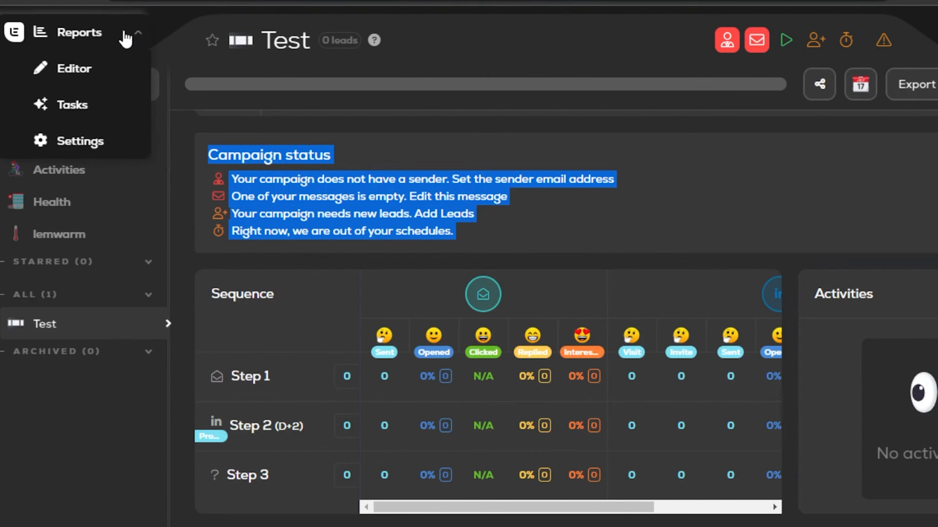
- Go to the Tasks page, which reports everything is done
click(76, 117)
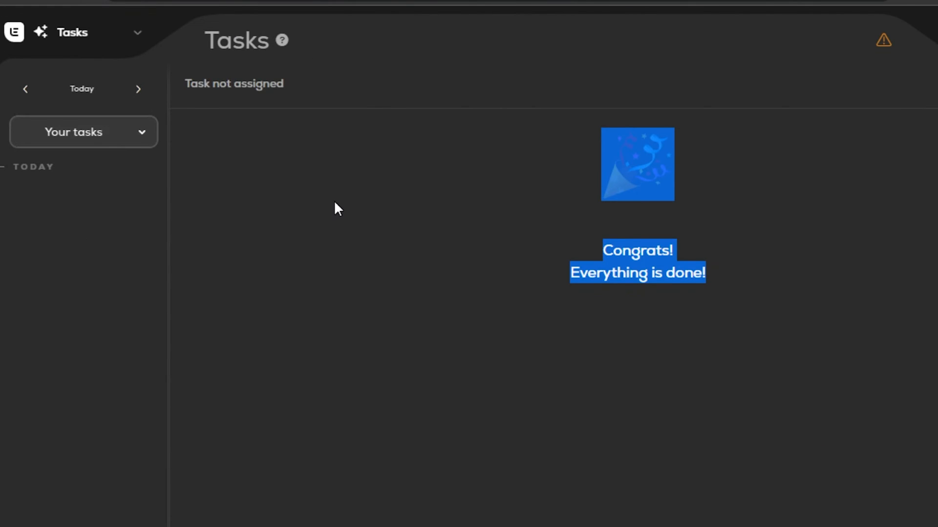
click(334, 204)
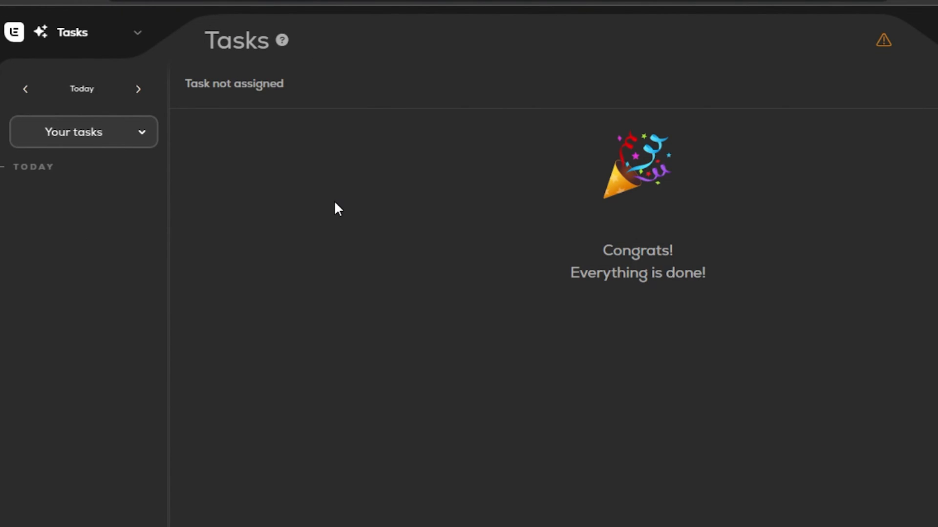
click(72, 29)
click(72, 33)
- Return to the Editor home page with its onboarding checklist
click(65, 68)
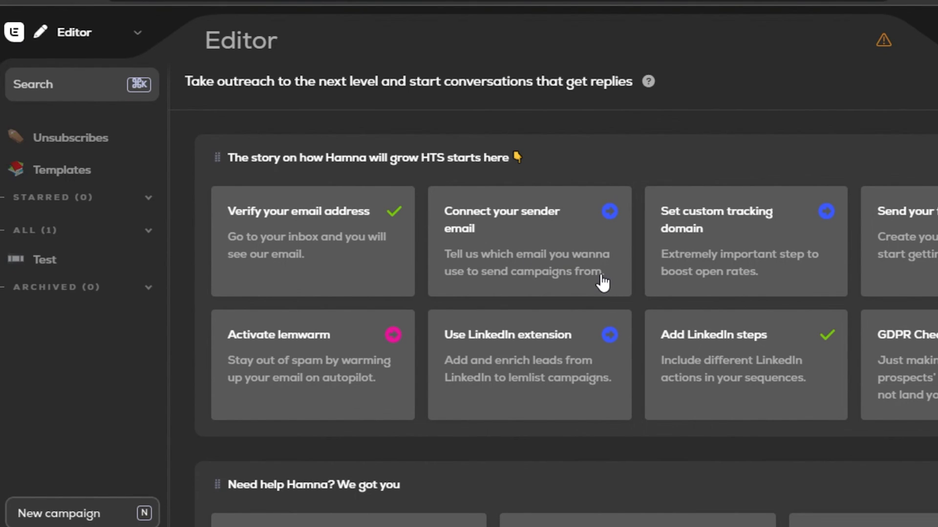
scroll(564, 315, down, 3)
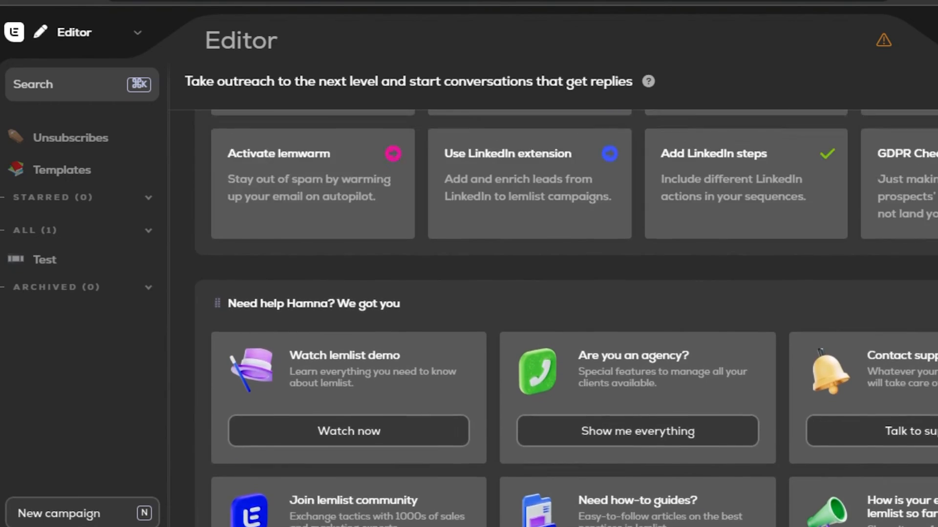
scroll(564, 315, down, 2)
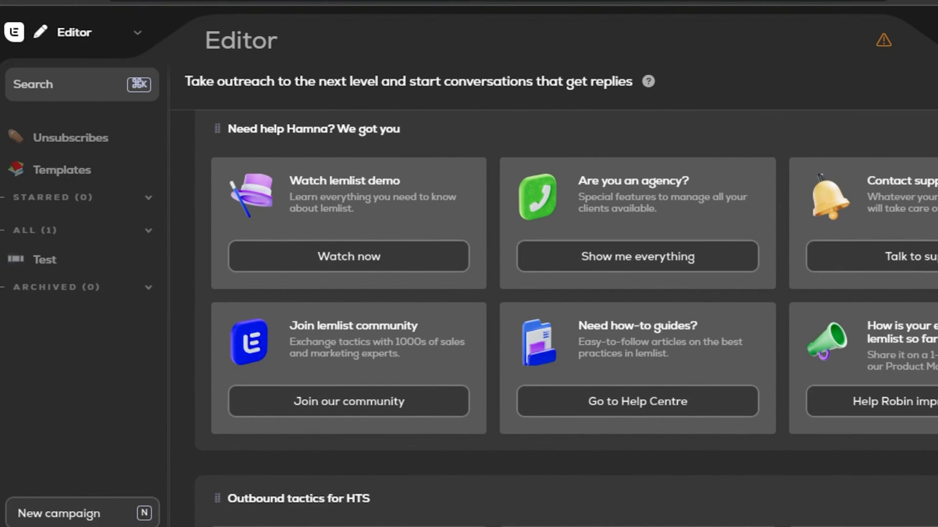
scroll(564, 315, down, 4)
scroll(564, 315, up, 2)
scroll(564, 316, up, 4)
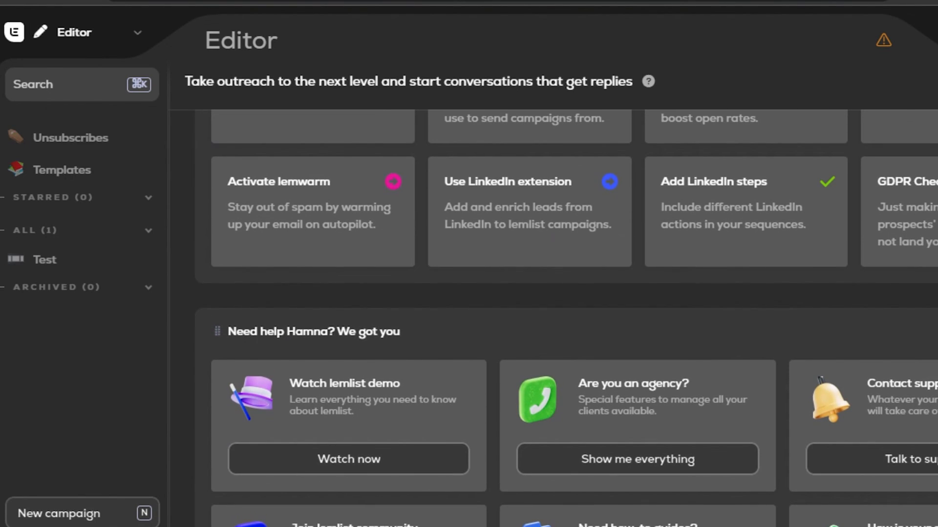
scroll(564, 315, up, 2)
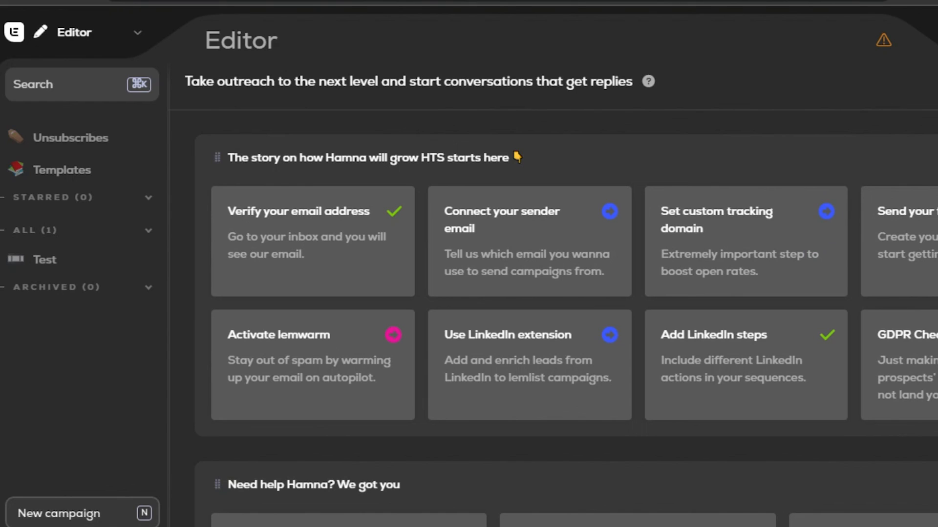